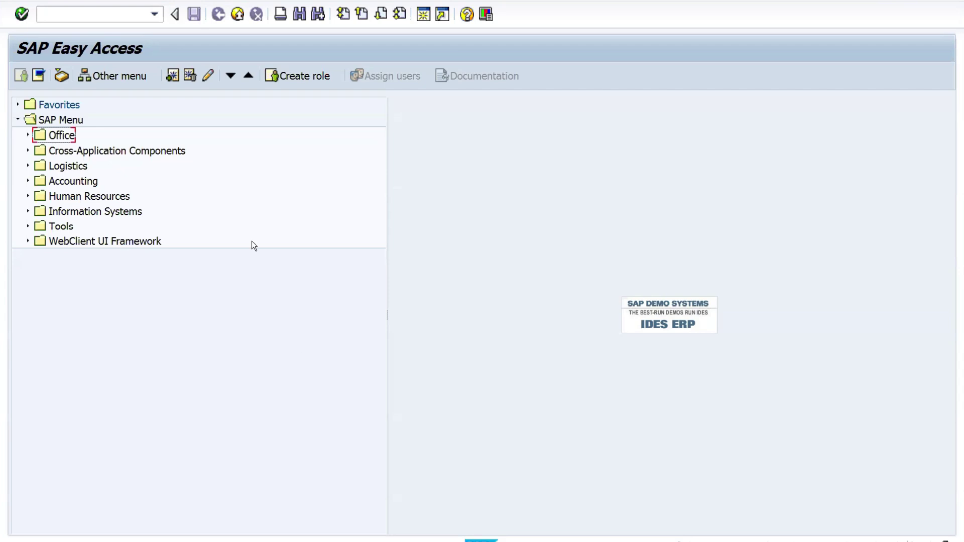
Step: Open the Transport Organizer extended view with SE01 and tick the Modifiable filter
left_click(93, 20)
type("se01")
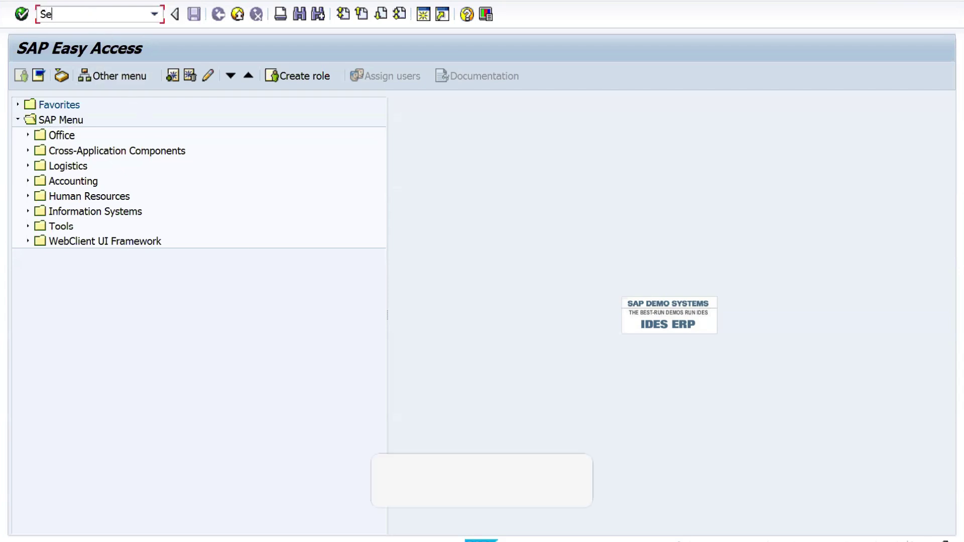
key("Return")
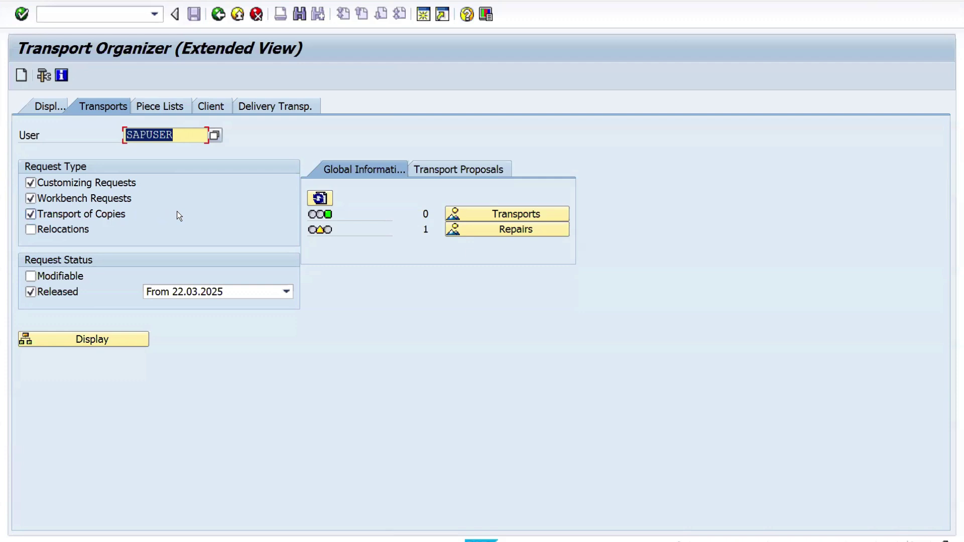
left_click(54, 274)
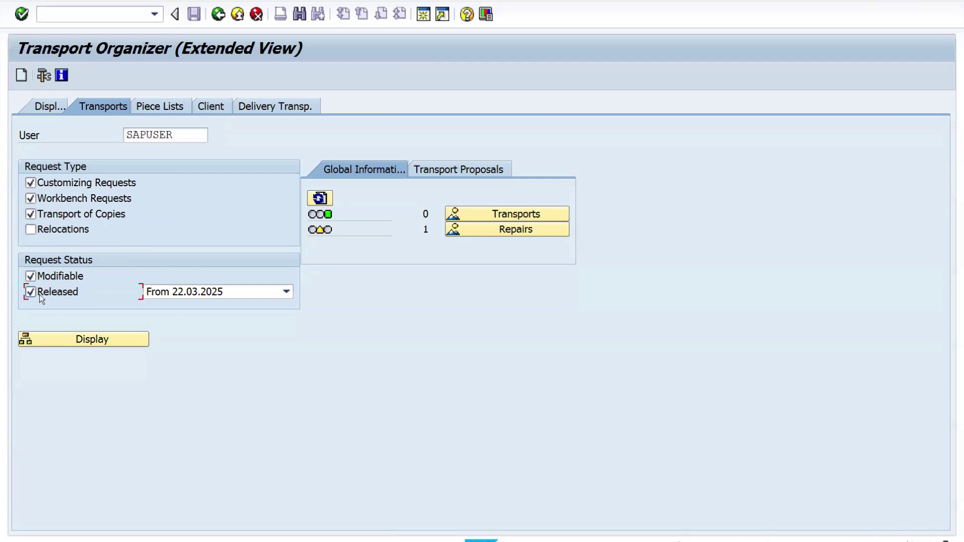
Step: Filter the request list to modifiable and released requests from 22.03.2025, keeping the date range unchanged
left_click(39, 293)
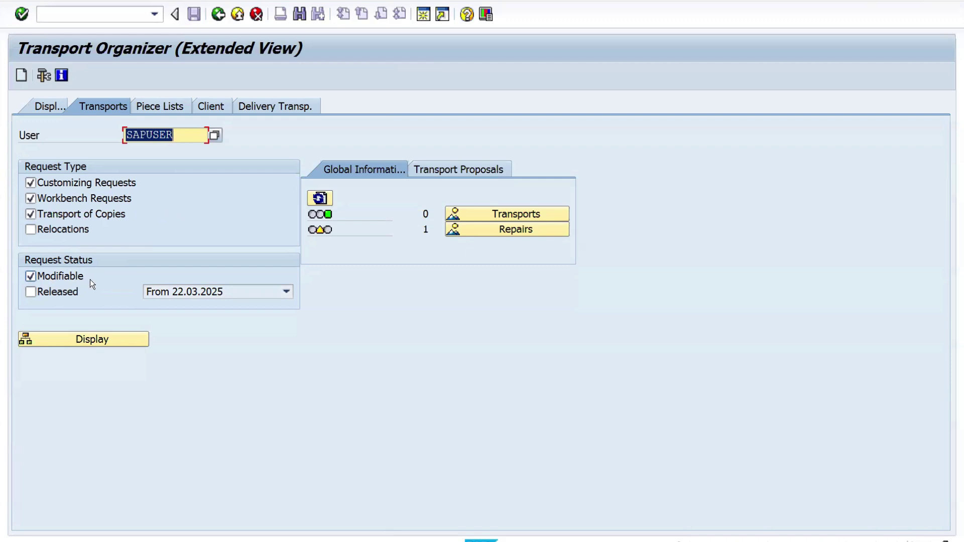
left_click(39, 293)
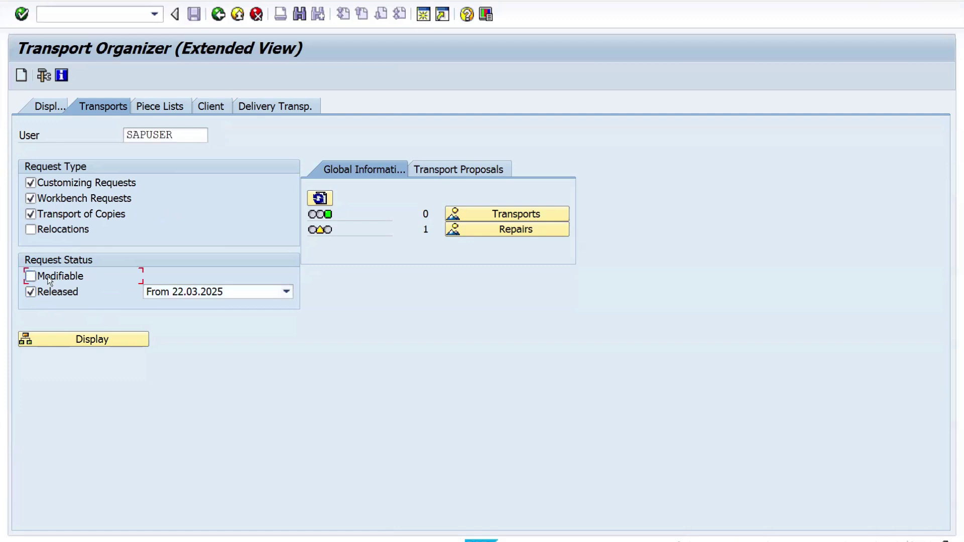
left_click(40, 279)
left_click(286, 291)
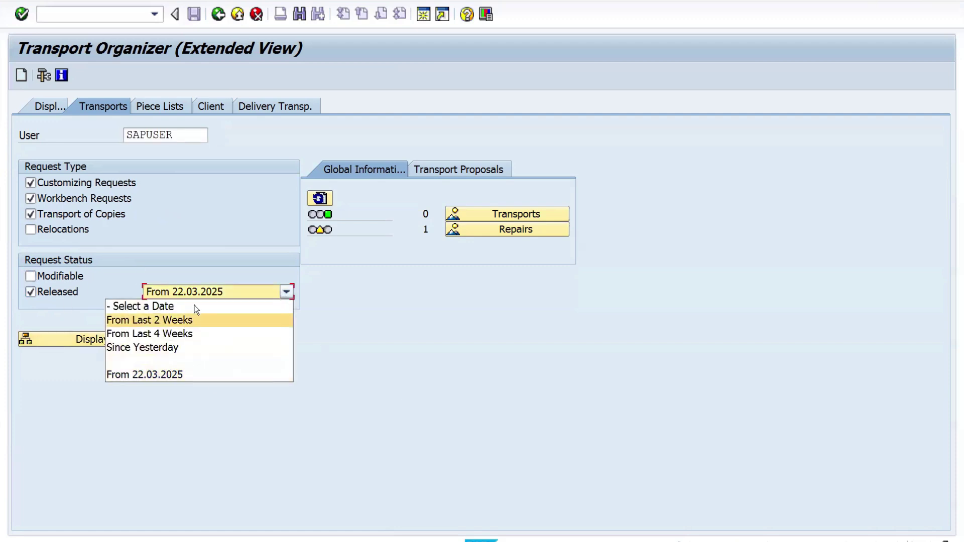
left_click(366, 351)
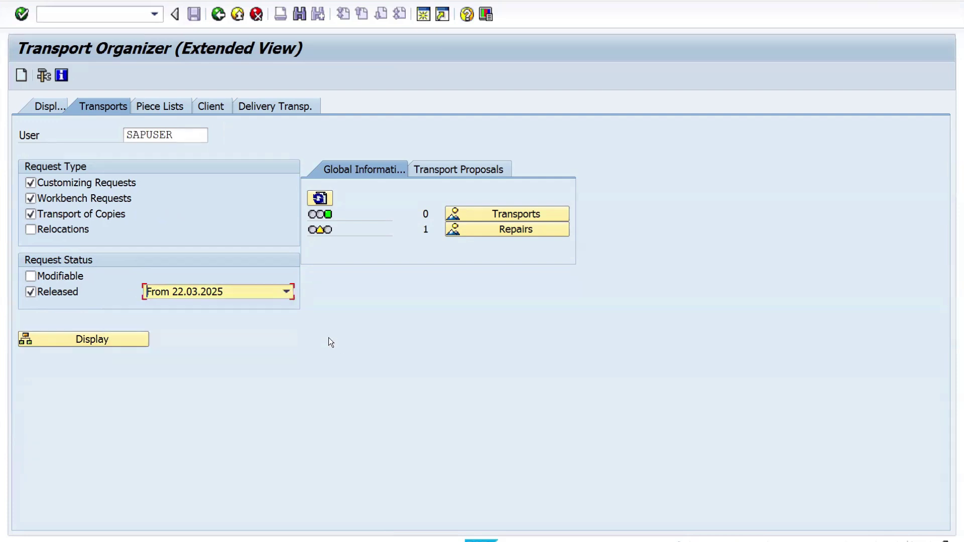
left_click(53, 276)
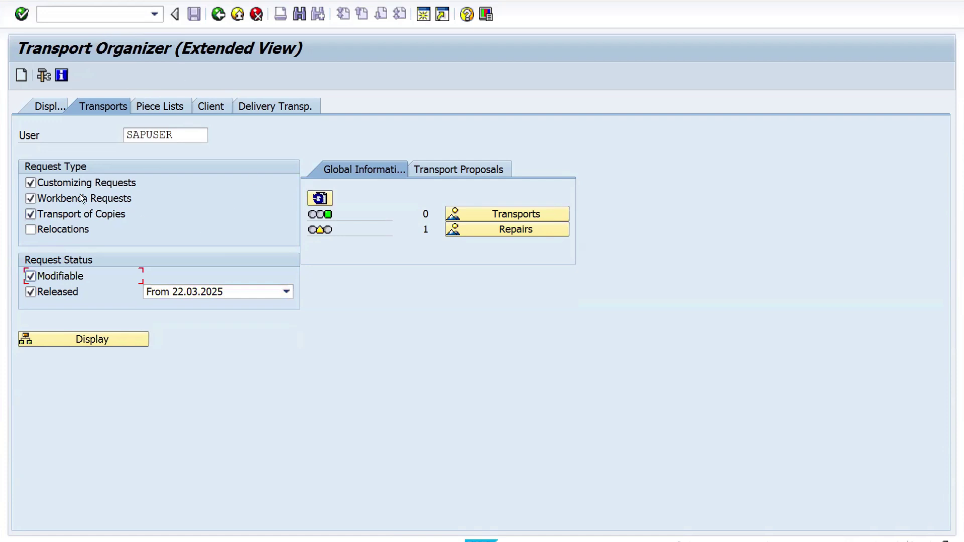
left_click(23, 74)
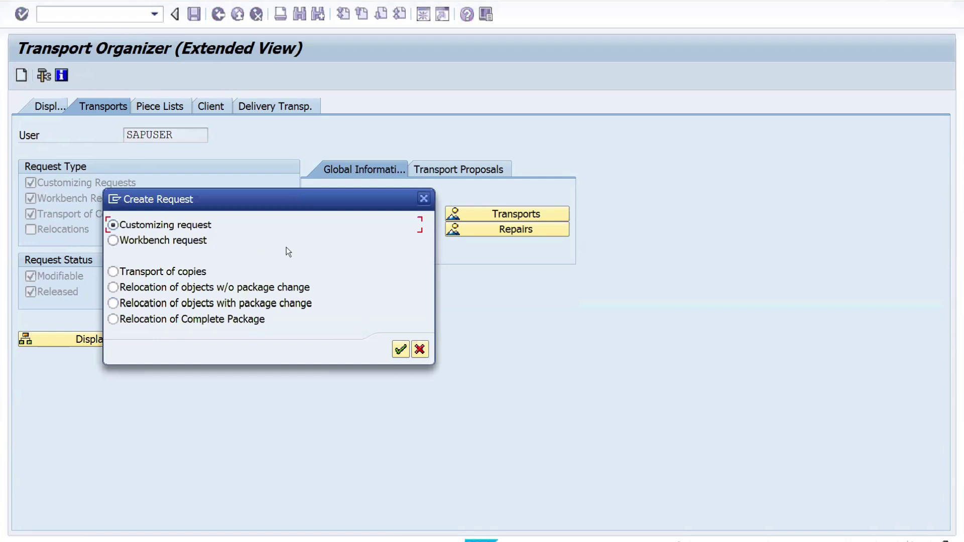
left_click(401, 349)
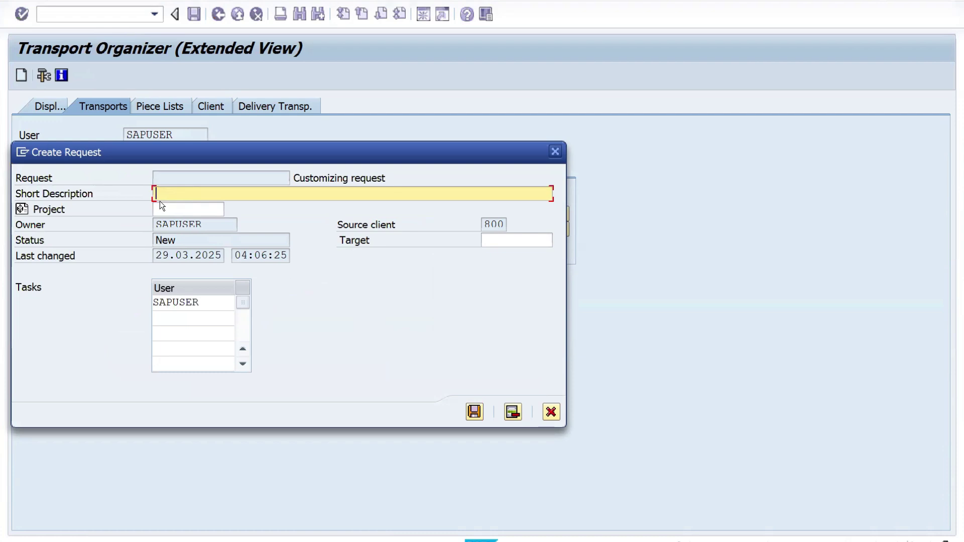
left_click(555, 152)
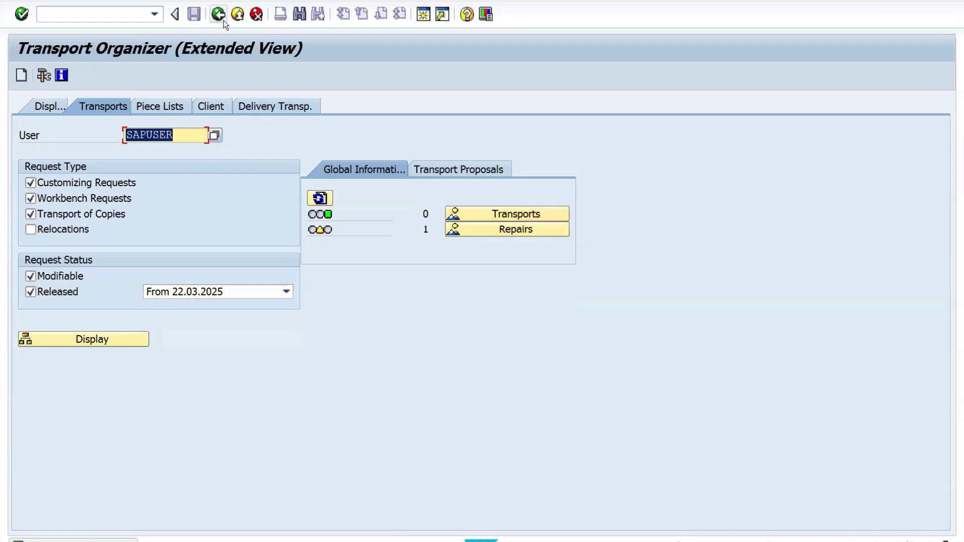
Step: Return to SAP Easy Access, run SPRO, and open the SAP Reference IMG
left_click(224, 19)
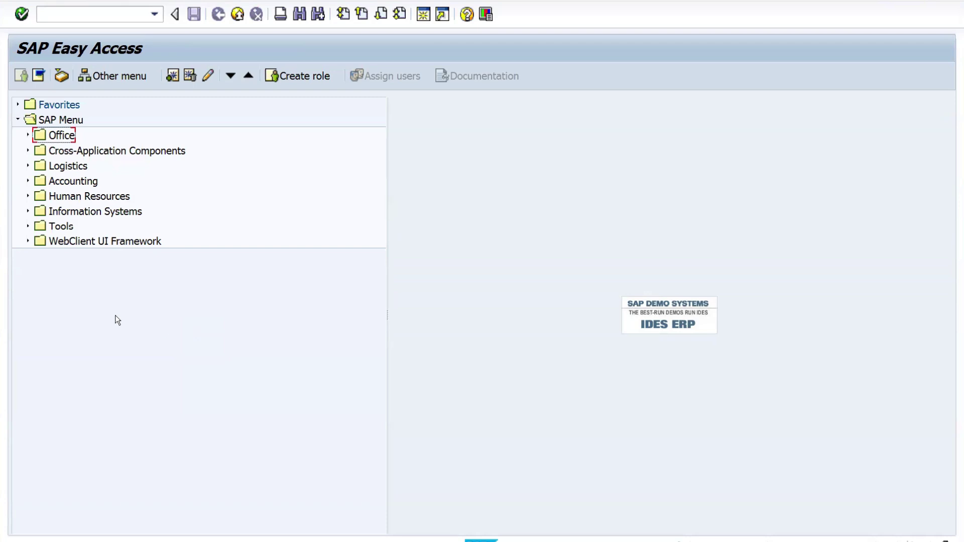
left_click(99, 17)
type("spro")
key("Return")
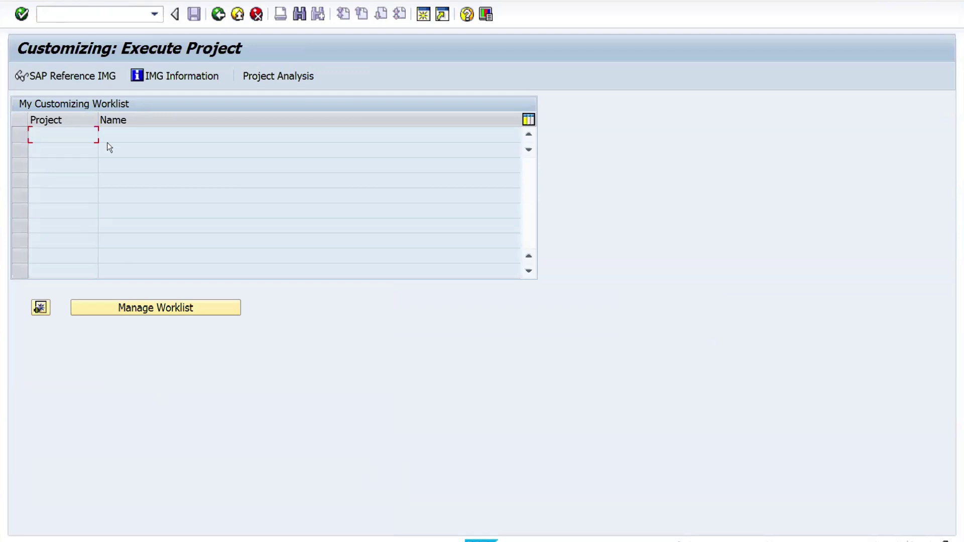
left_click(50, 76)
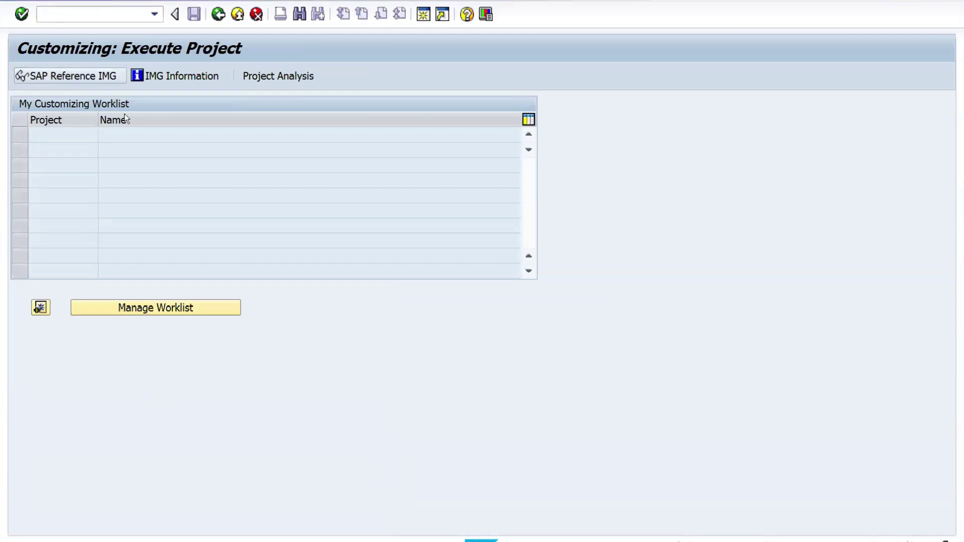
Step: Expand Materials Management > Purchasing > Purchase Order and execute Define Document Types
left_click(30, 516)
left_click(28, 515)
left_click(107, 442)
left_click(37, 441)
left_click(119, 335)
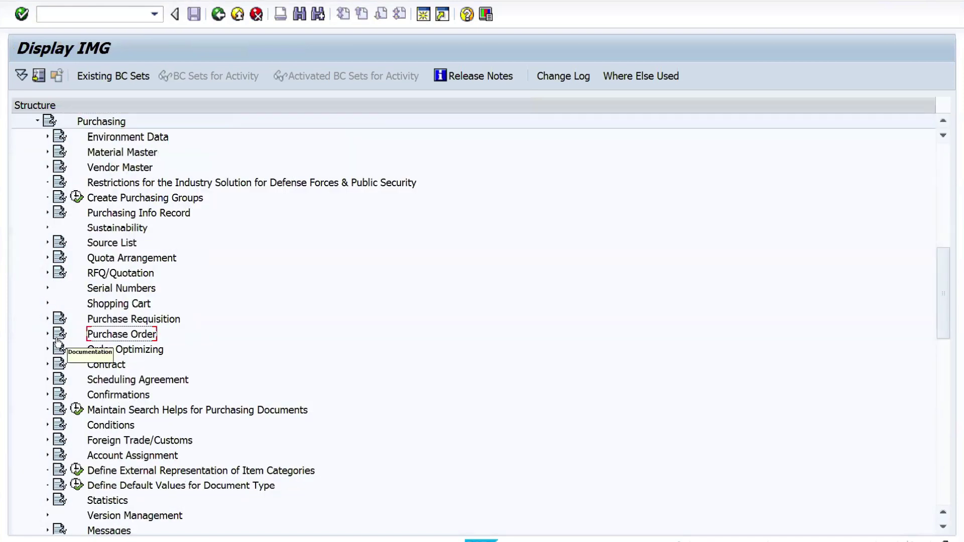
left_click(48, 334)
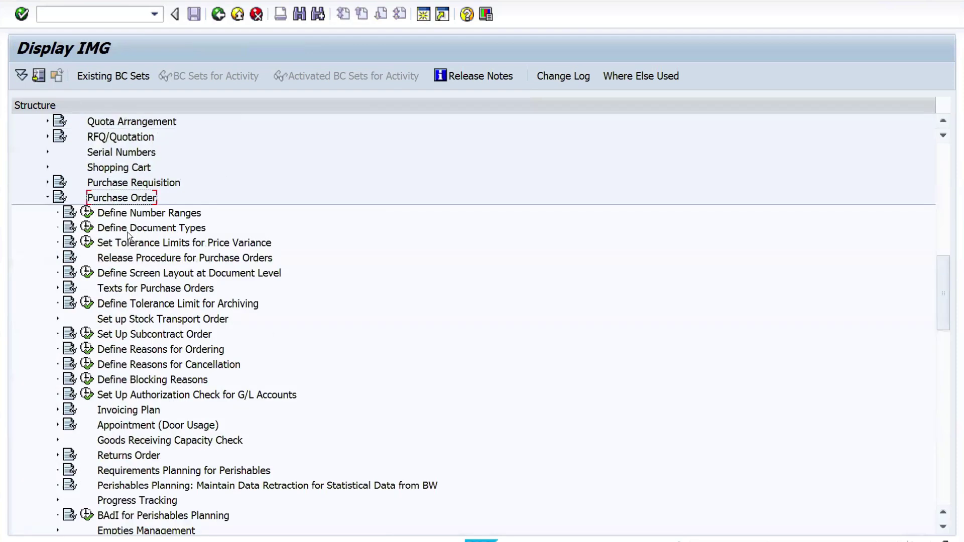
left_click(87, 229)
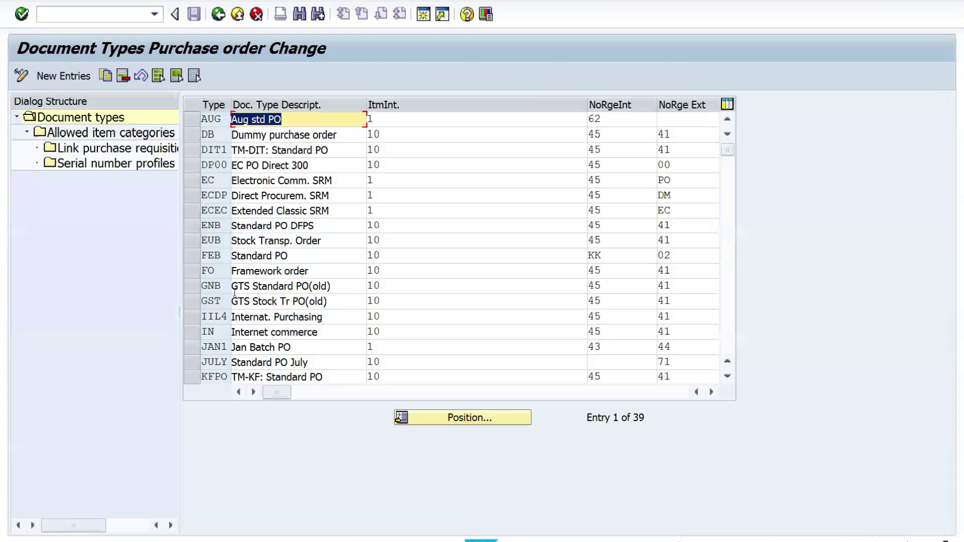
Step: Locate document type NB and copy it as new type RIS7 described 'Rise PO'
left_click(468, 415)
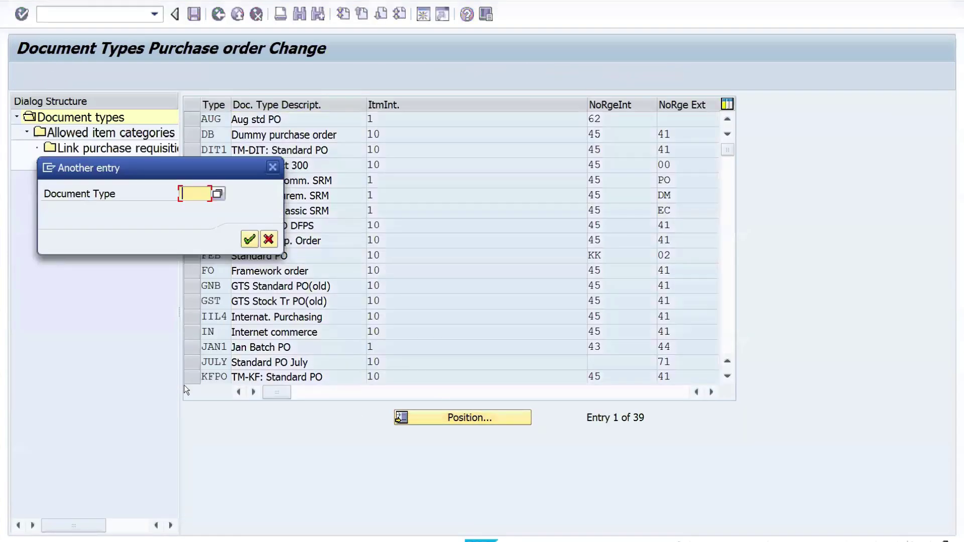
type("NB")
key("Return")
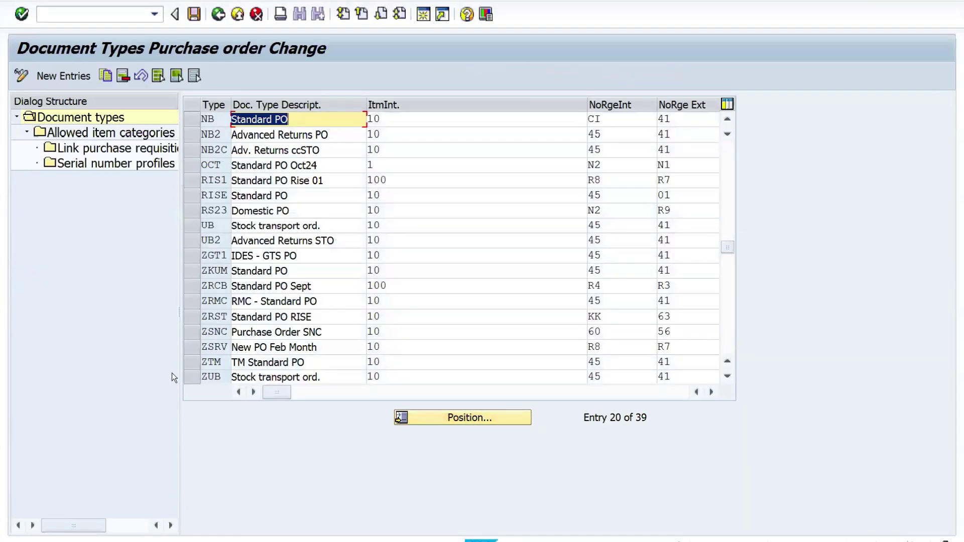
left_click(191, 119)
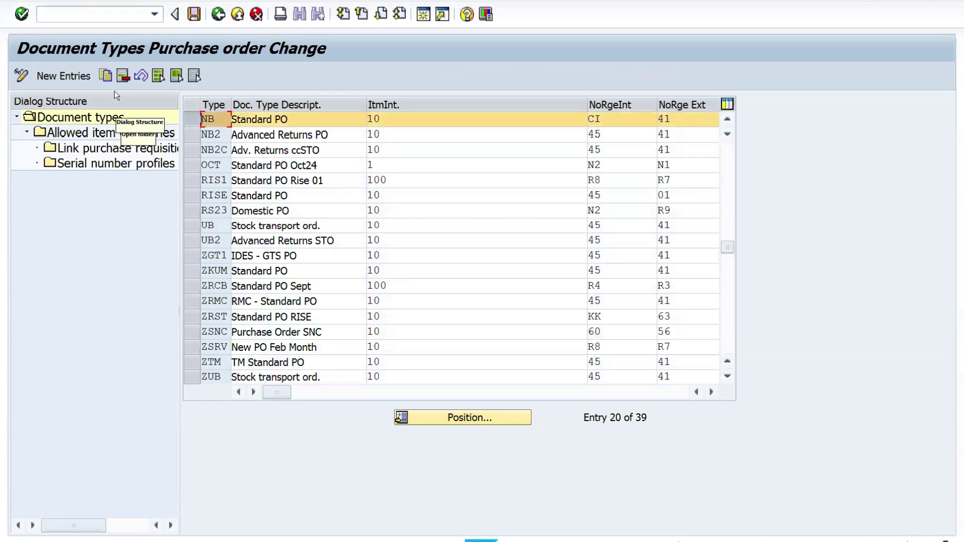
left_click(106, 76)
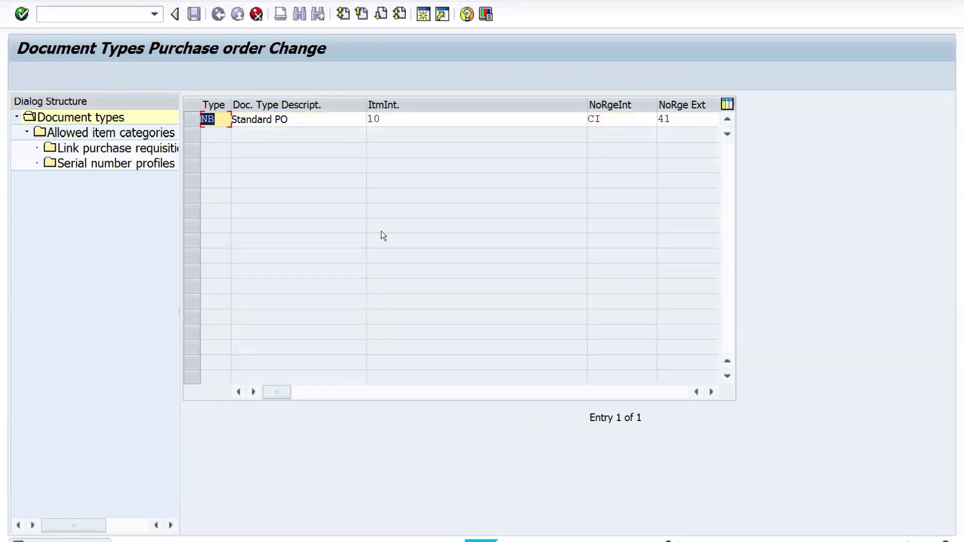
type("RIS7")
key("Tab")
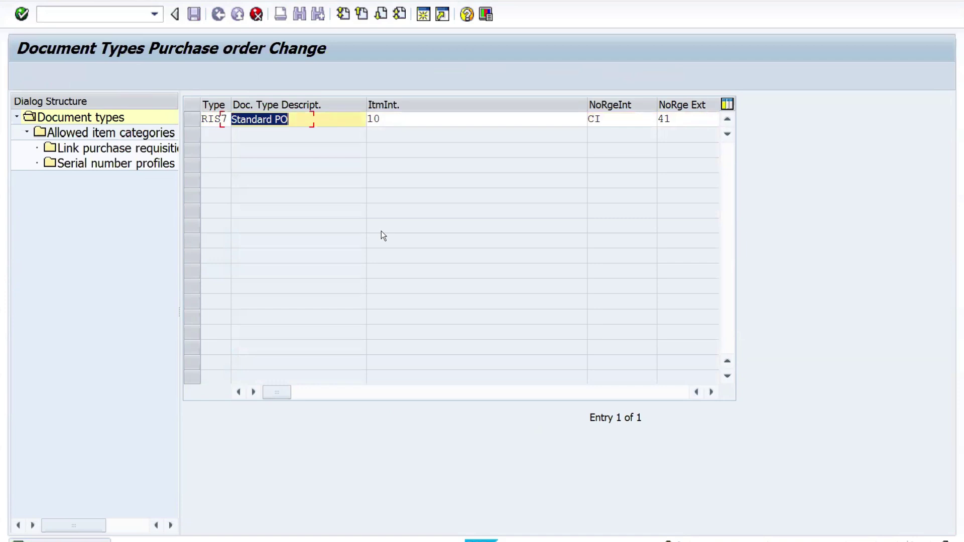
type("Ris")
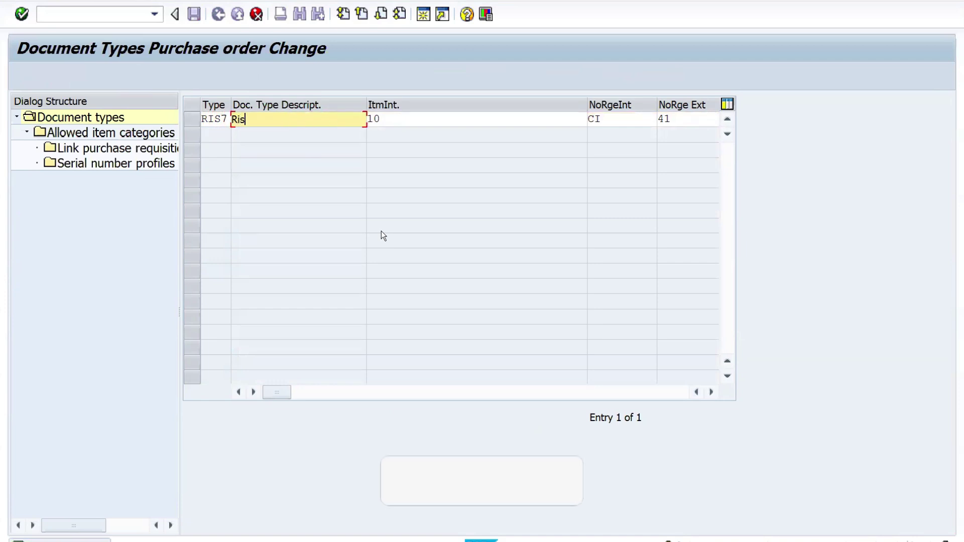
type("e PO")
key("Tab")
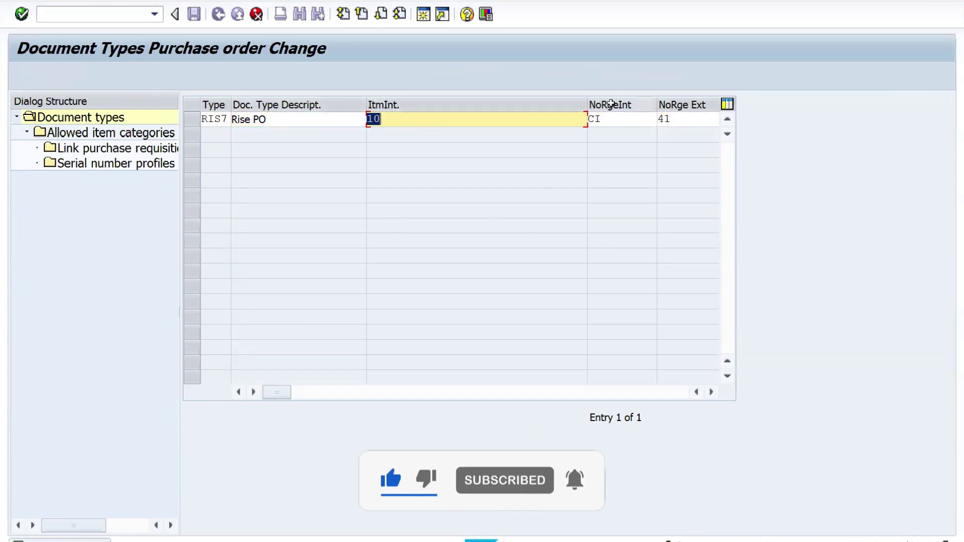
Step: Set RIS7's internal number range to R4 and enter external range 41
left_click(624, 120)
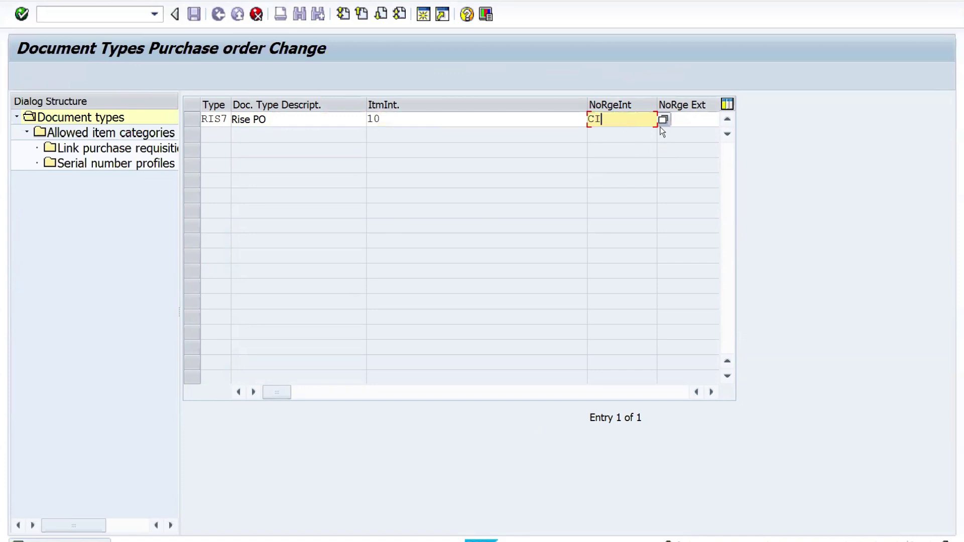
left_click(663, 120)
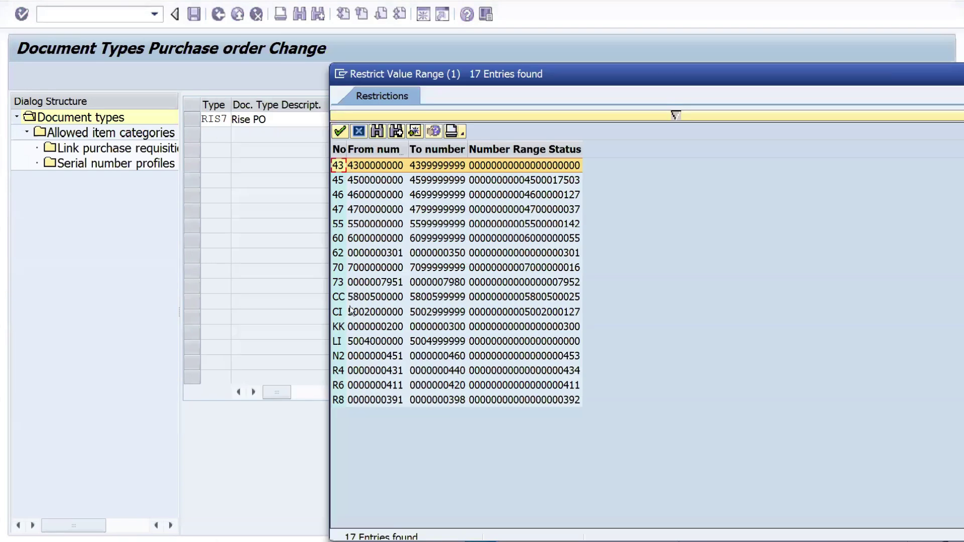
left_click(352, 312)
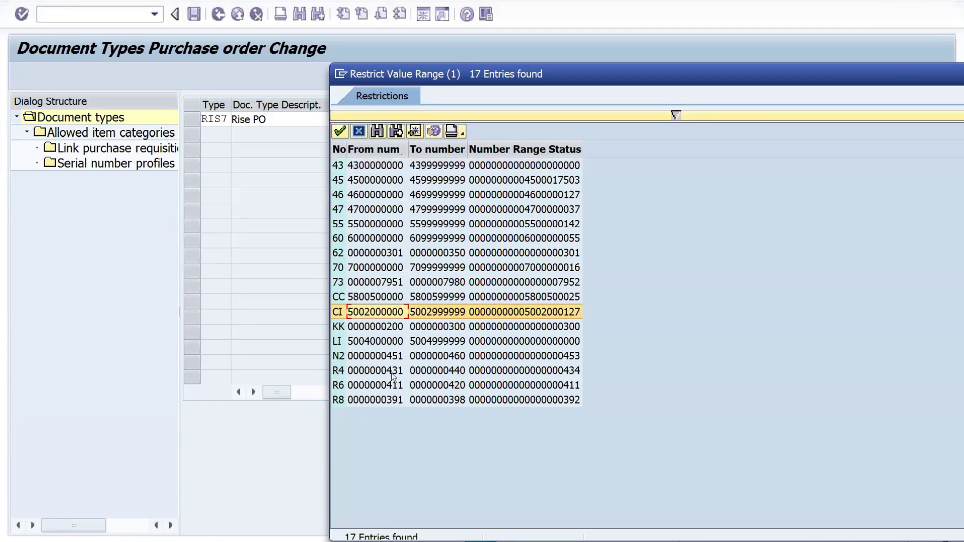
left_click(345, 373)
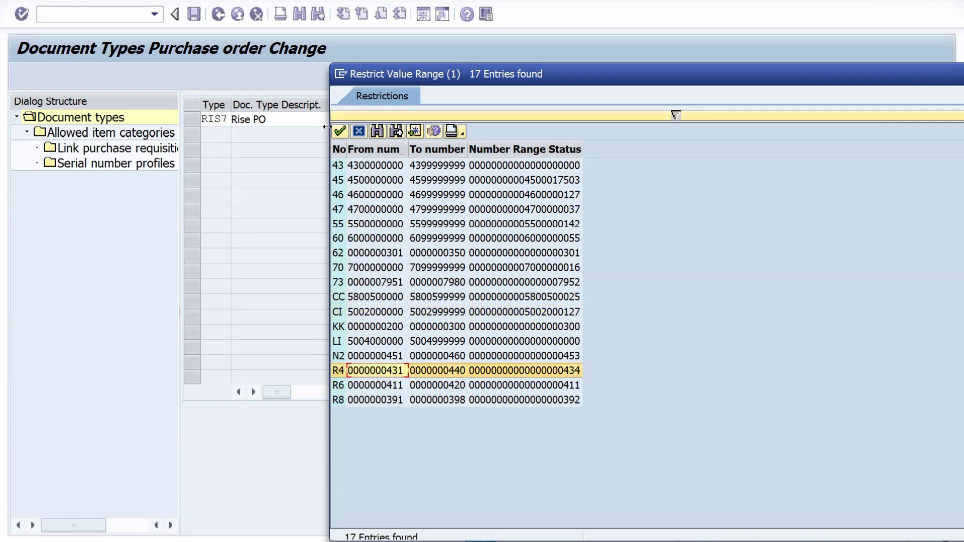
key("Return")
key("Tab")
type("41")
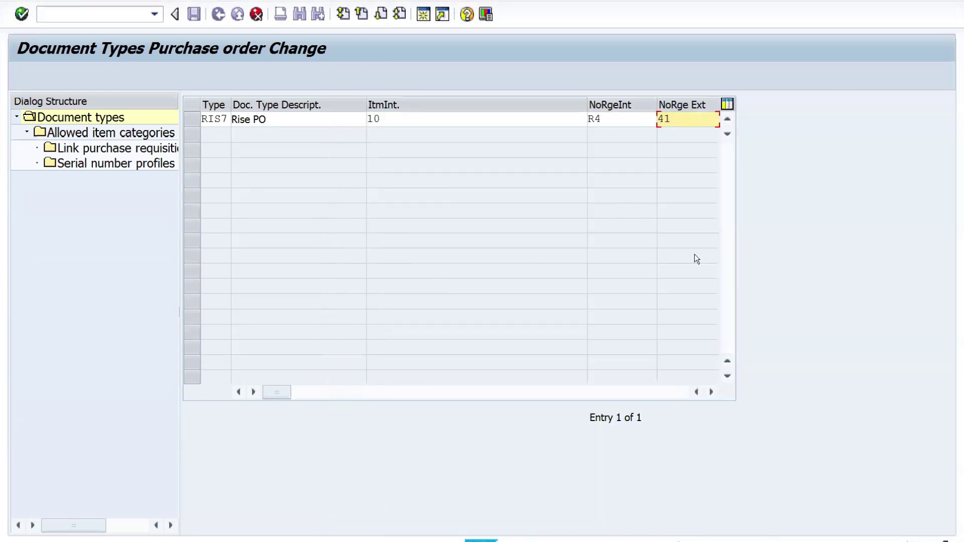
left_click(711, 392)
left_click(710, 392)
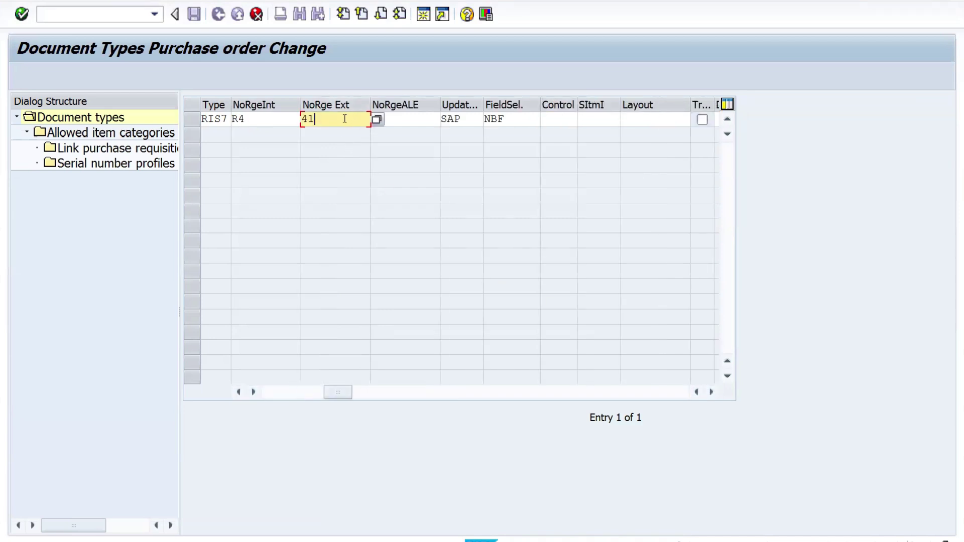
Step: Pick number range 41 from the search help as RIS7's external number range
left_click(375, 118)
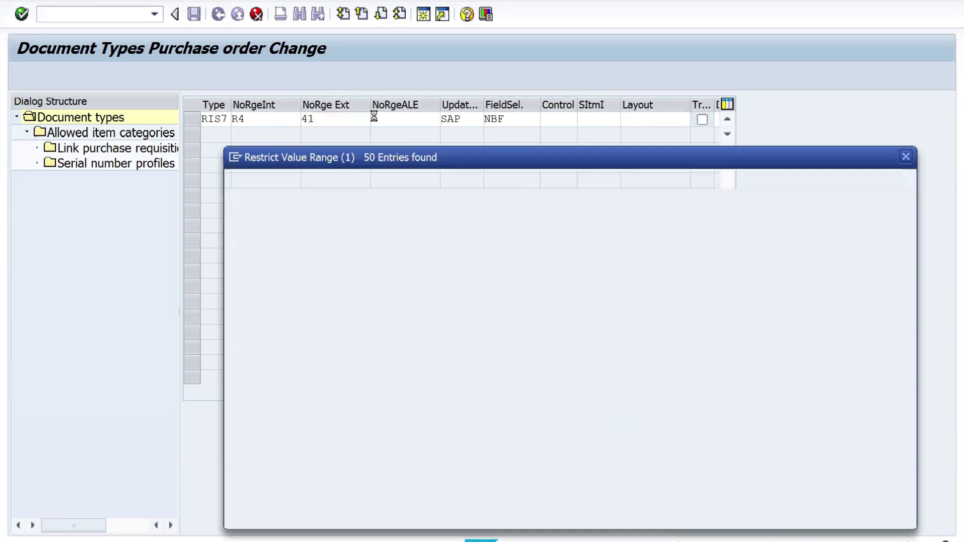
scroll(255, 411, "down", 8)
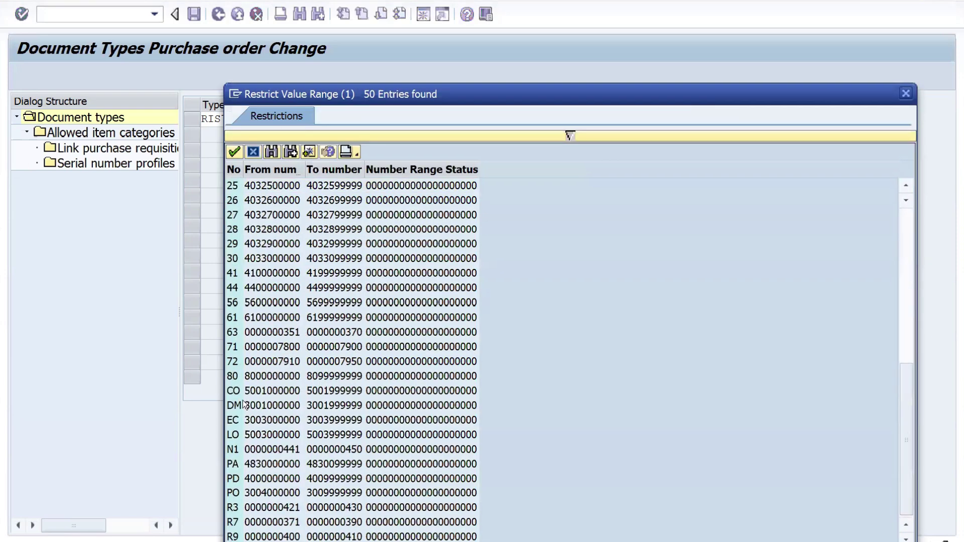
left_click(310, 275)
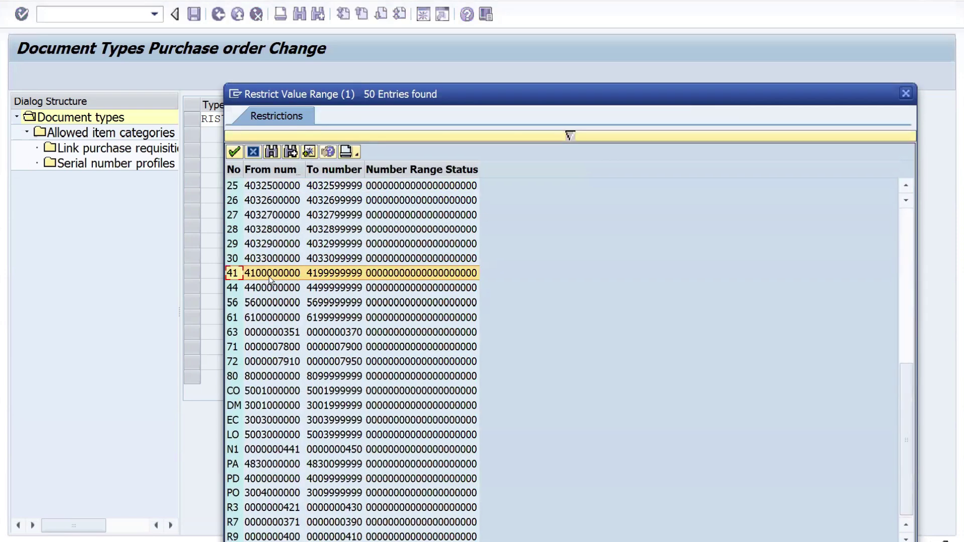
scroll(386, 307, "up", 8)
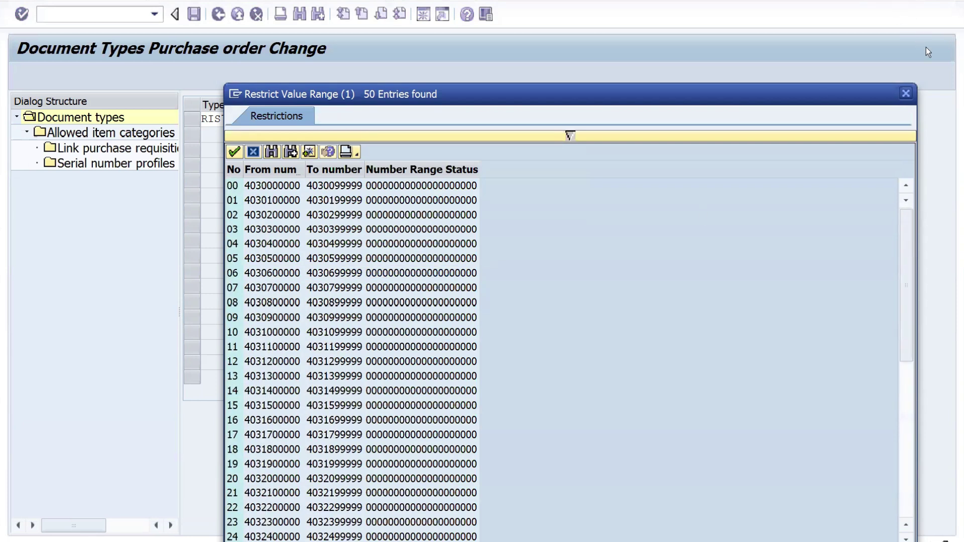
left_click(905, 93)
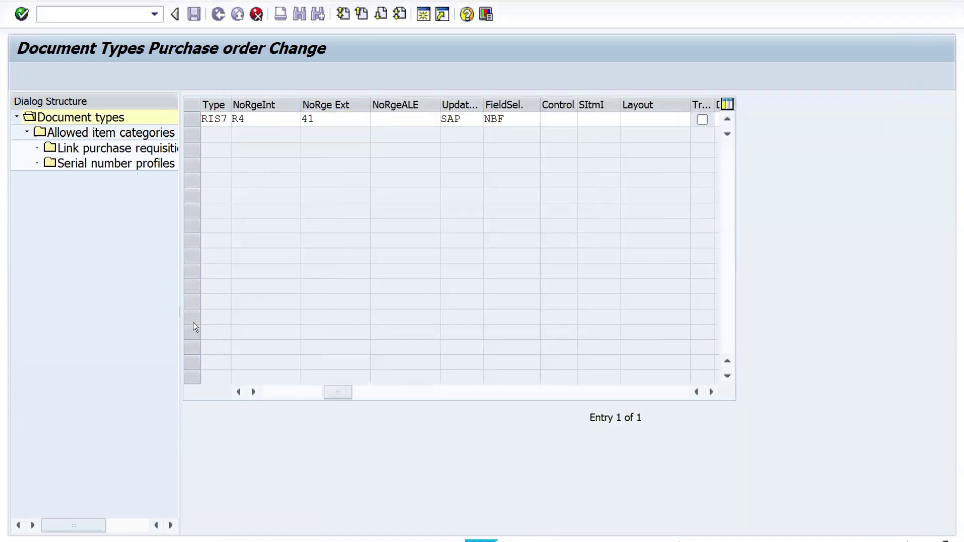
Step: Copy RIS7 with all dependent entries and dismiss the 55-entries-copied notice
key("Return")
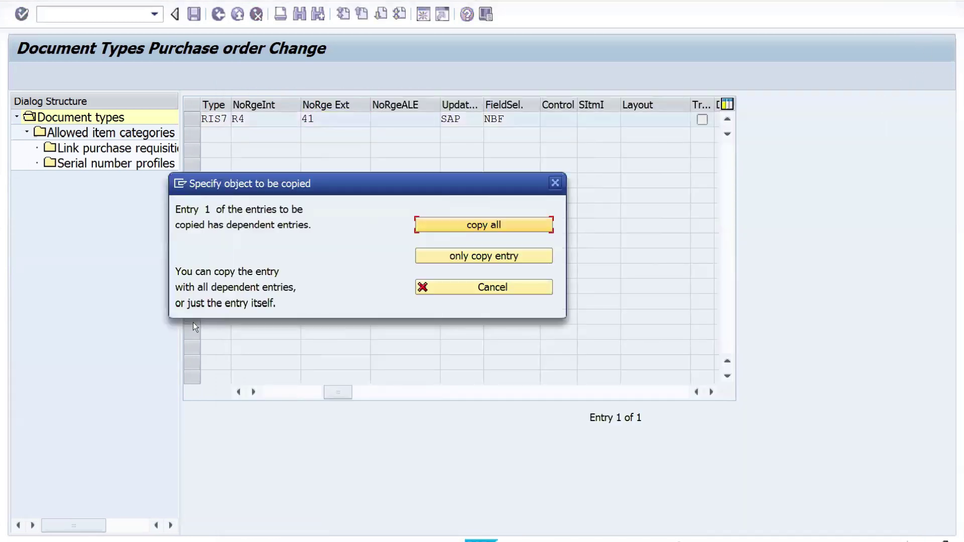
left_click(478, 228)
key("Return")
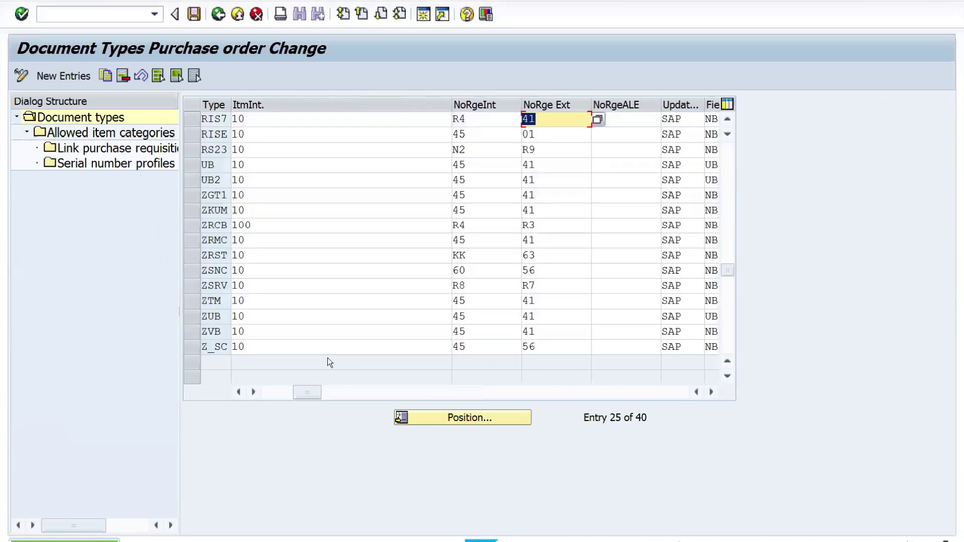
Step: Save RIS7 into a new customizing request 'MM_Module TR' and copy its number EH6K900096
left_click(194, 14)
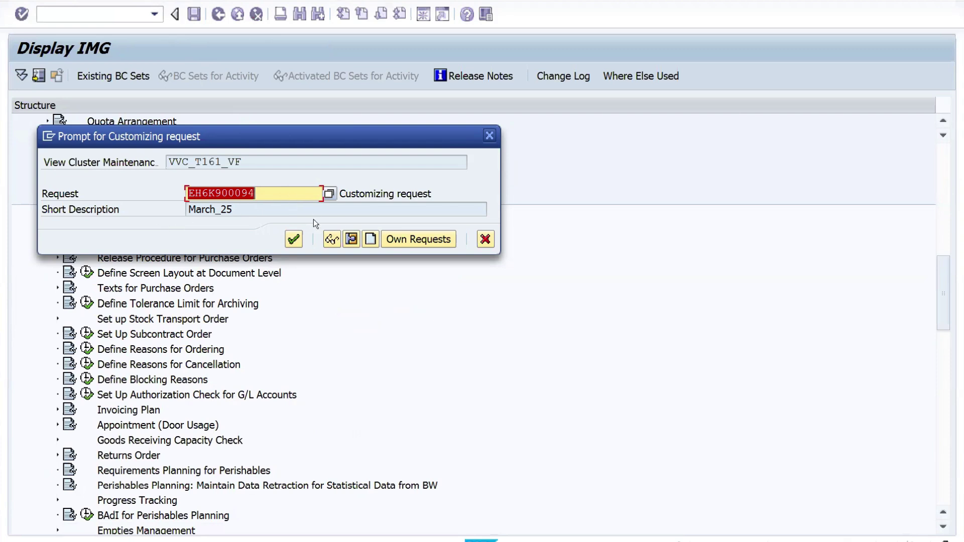
left_click(371, 240)
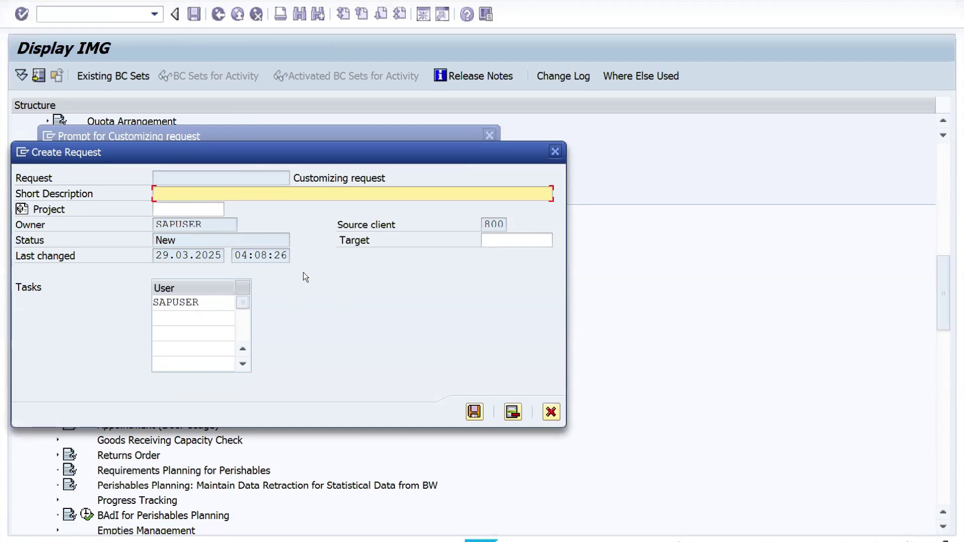
type("MM_Module TR")
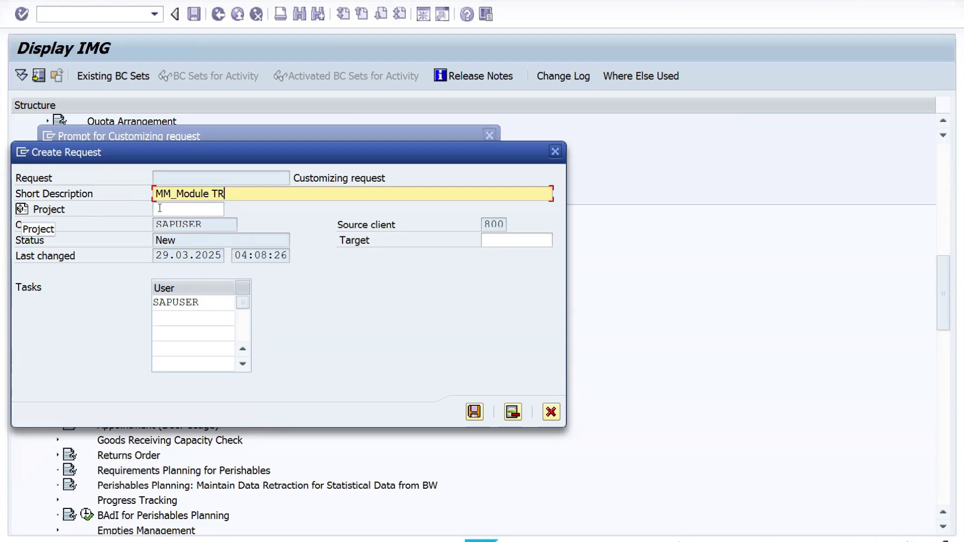
left_click(474, 410)
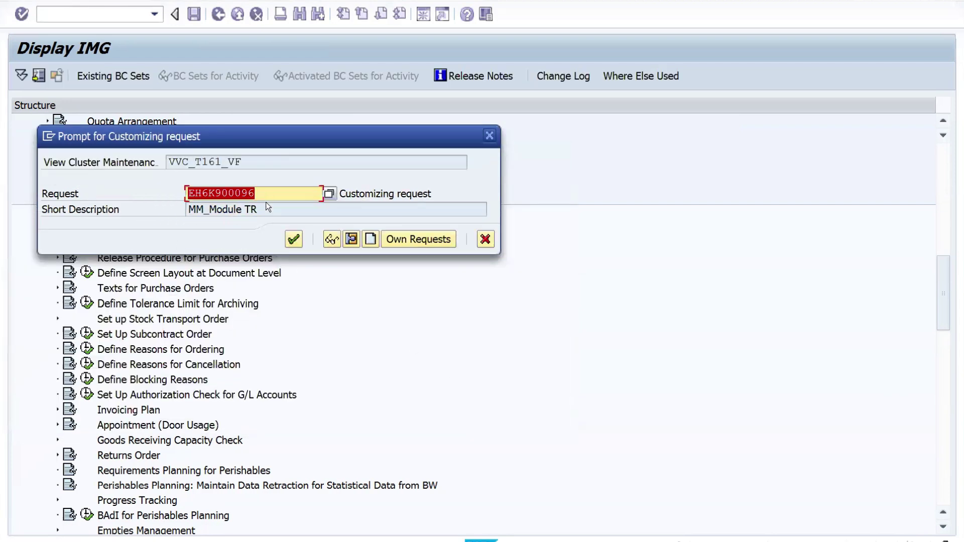
key("ctrl+c")
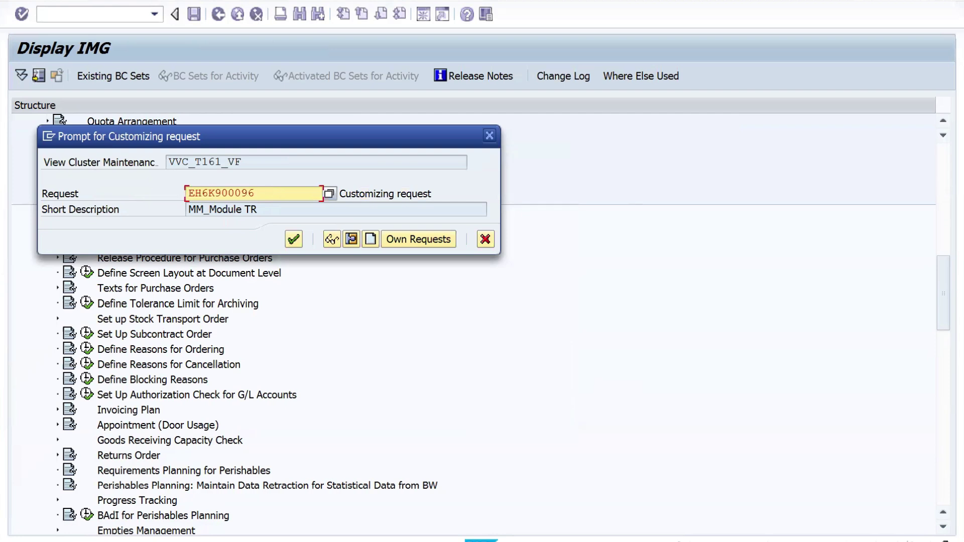
Step: Note 'EH6K900096 - MM_Module TR' in Notepad, then confirm the request in SAP
key("alt+Tab")
key("ctrl+v")
type("-")
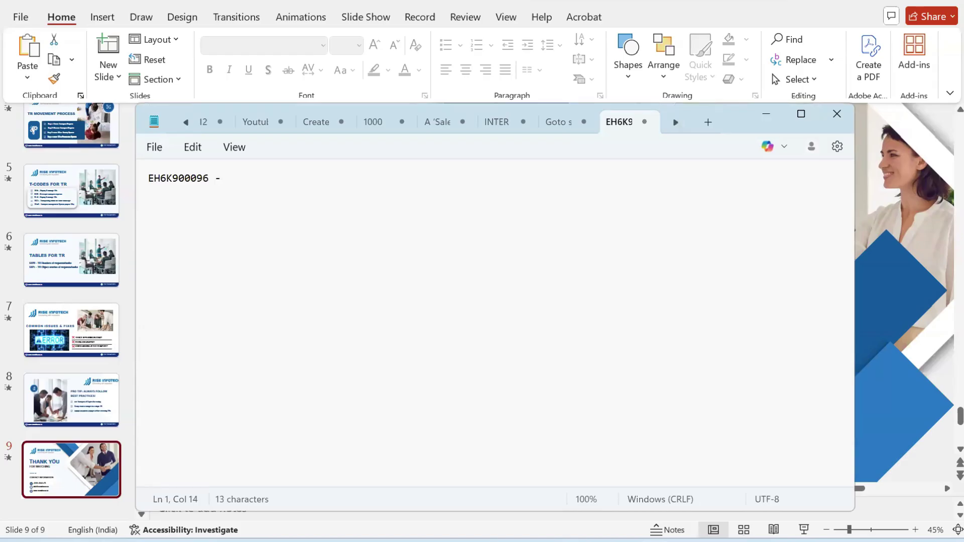
key("alt+Tab")
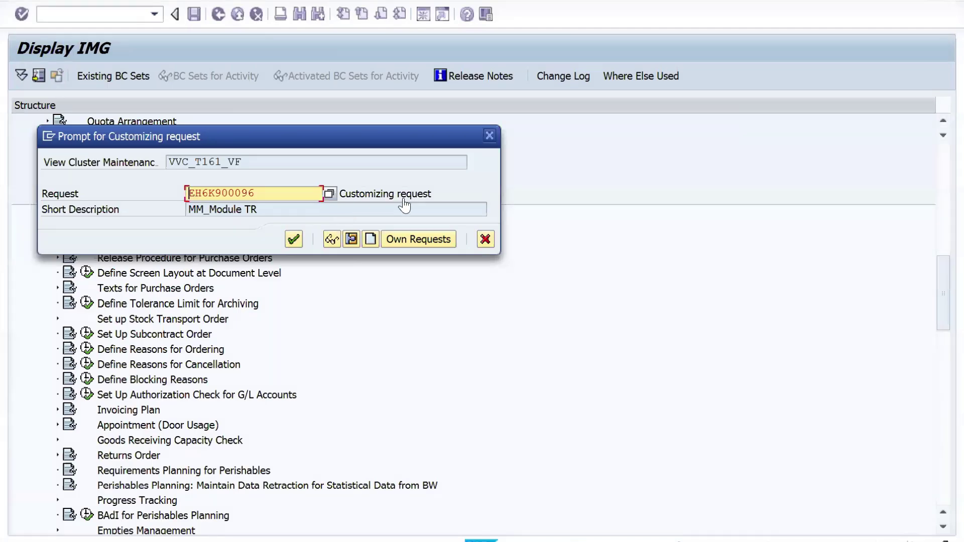
left_click_drag(269, 208, 5, 213)
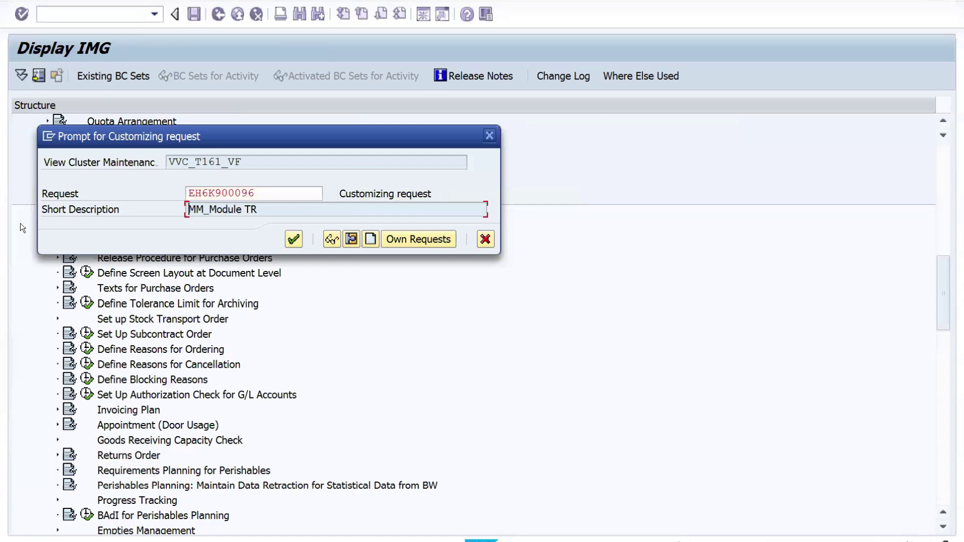
key("alt+Tab")
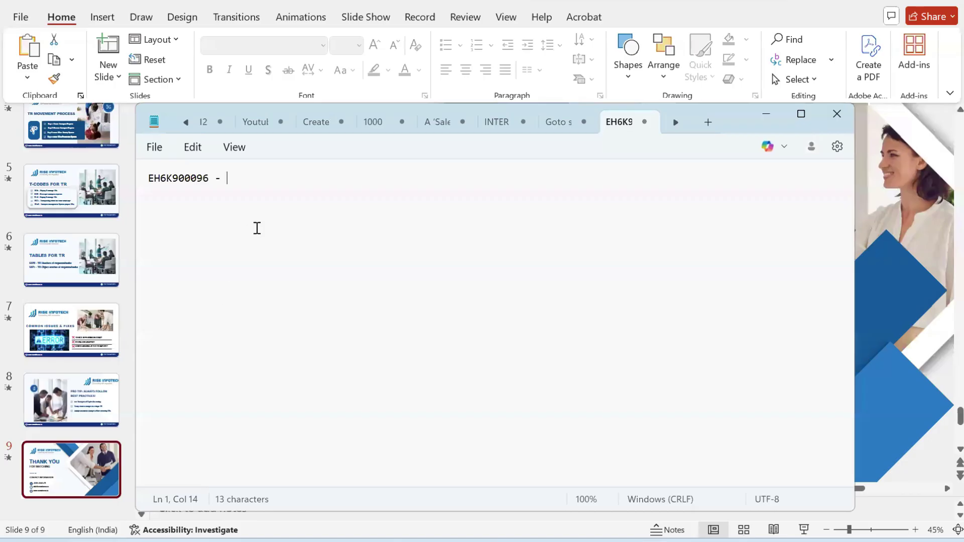
key("ctrl+v")
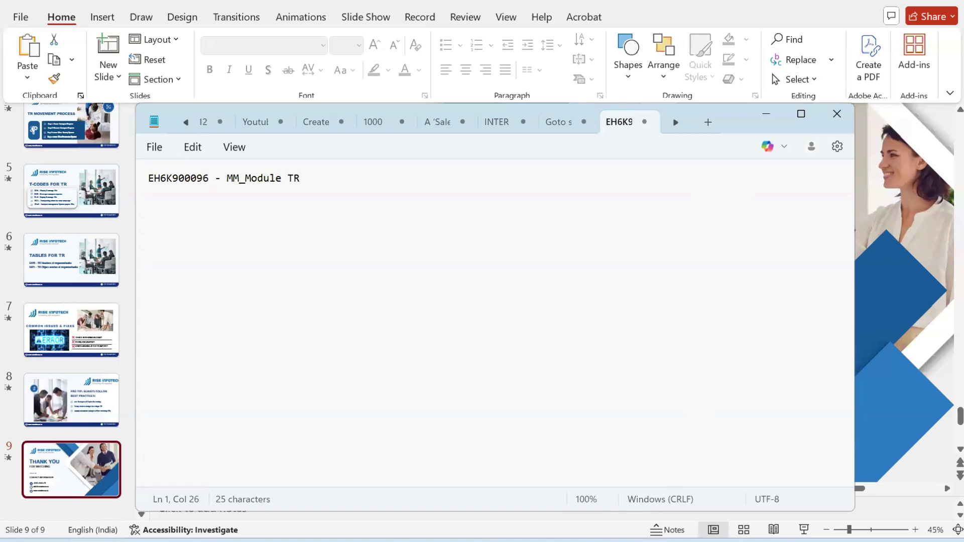
key("alt+Tab")
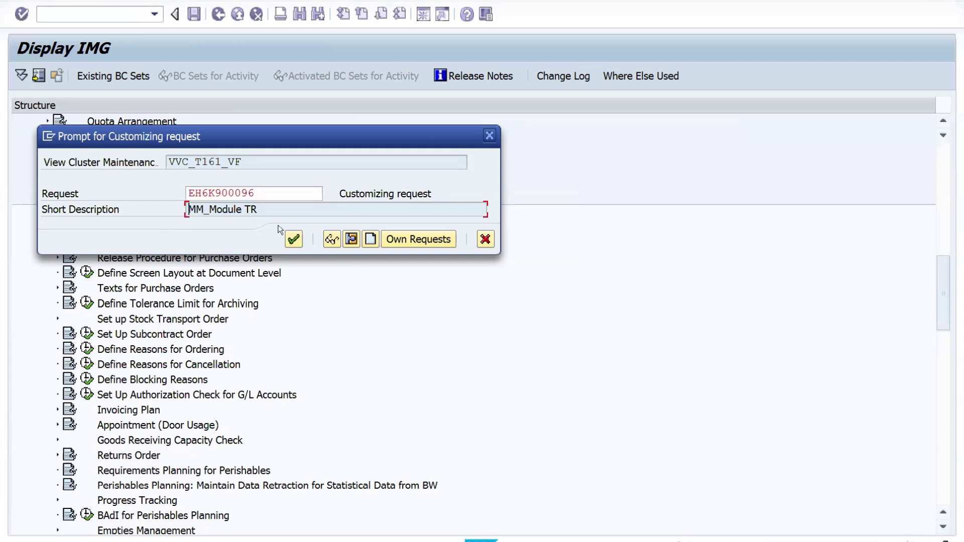
left_click(294, 239)
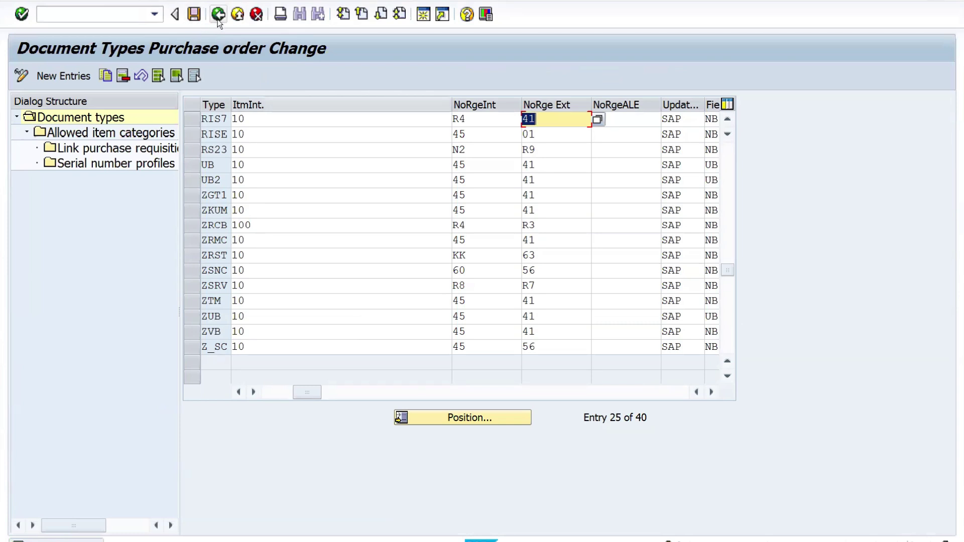
Step: Back out to SAP Easy Access and reopen the Transport Organizer with SE01
left_click(218, 18)
left_click(218, 18)
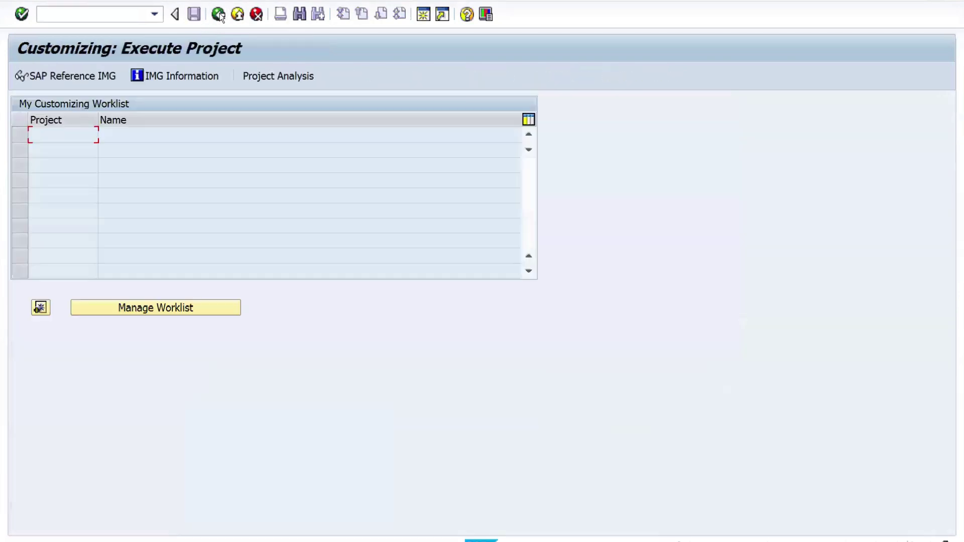
left_click(219, 15)
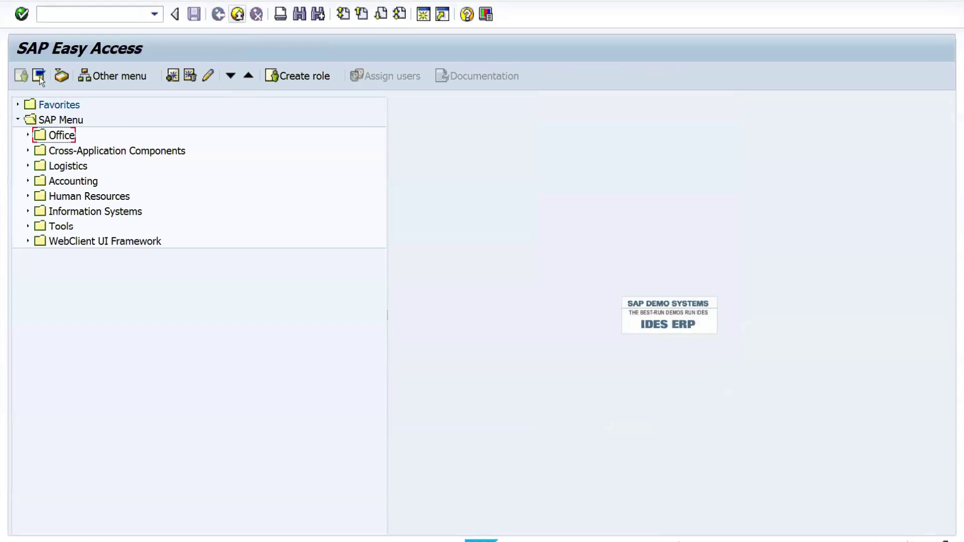
left_click(62, 18)
type("se01")
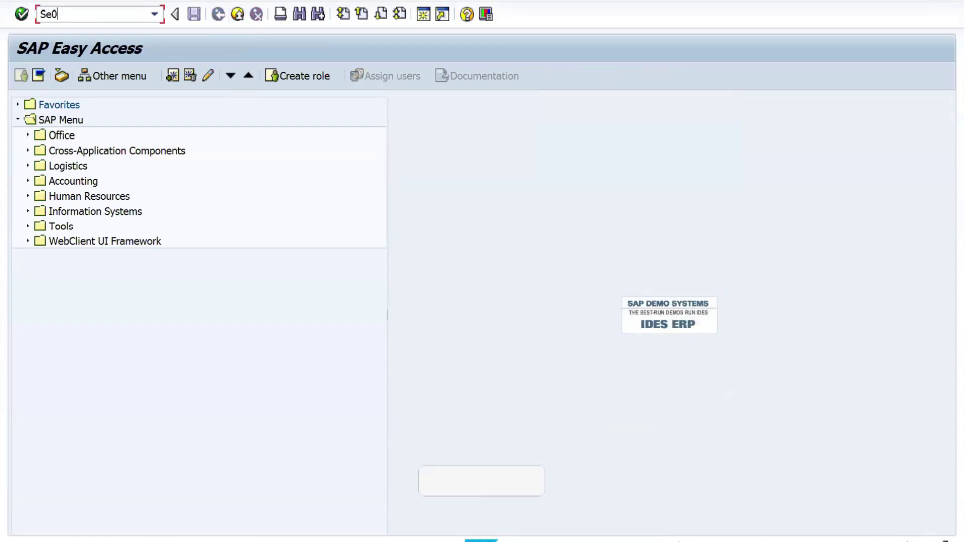
key("Return")
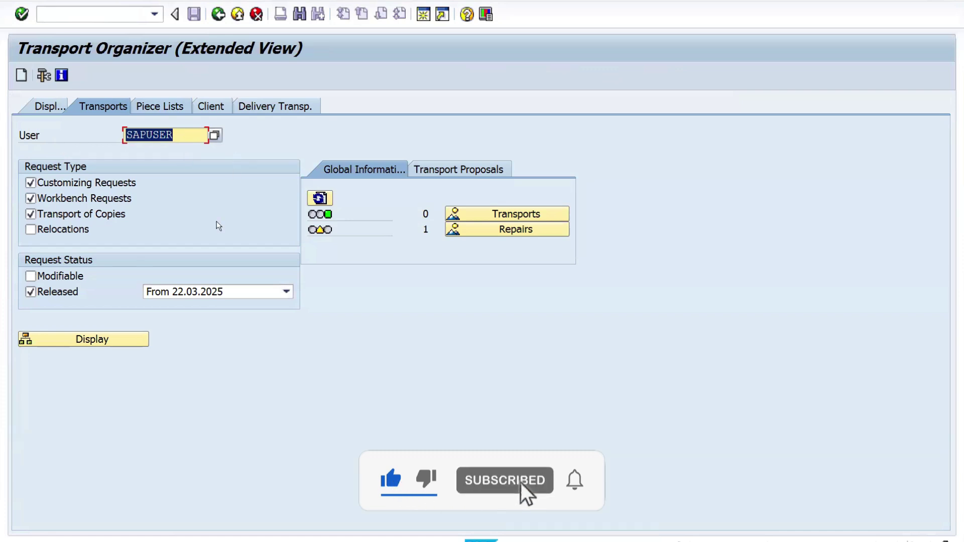
Step: List only modifiable requests and expand EH6K900096 to show its task
left_click(41, 284)
left_click(42, 278)
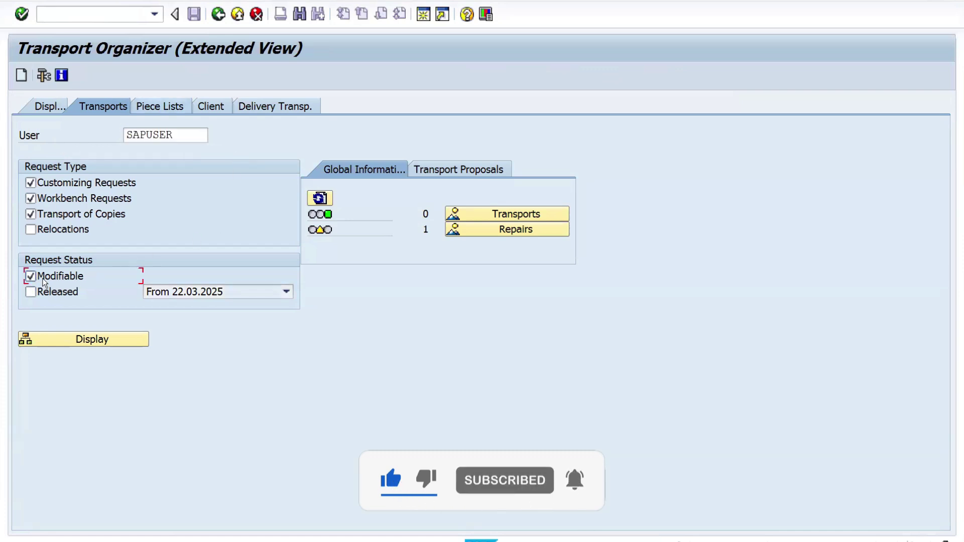
key("Return")
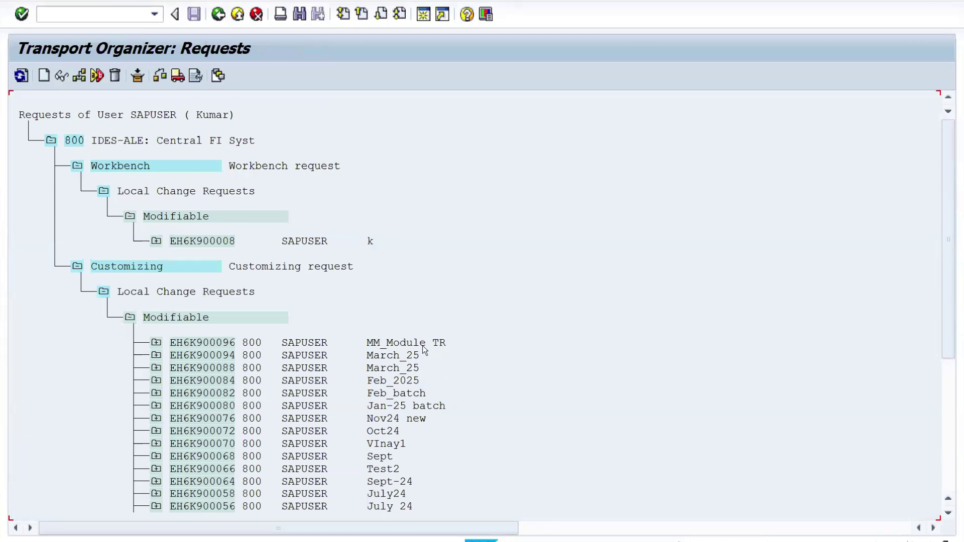
left_click(155, 343)
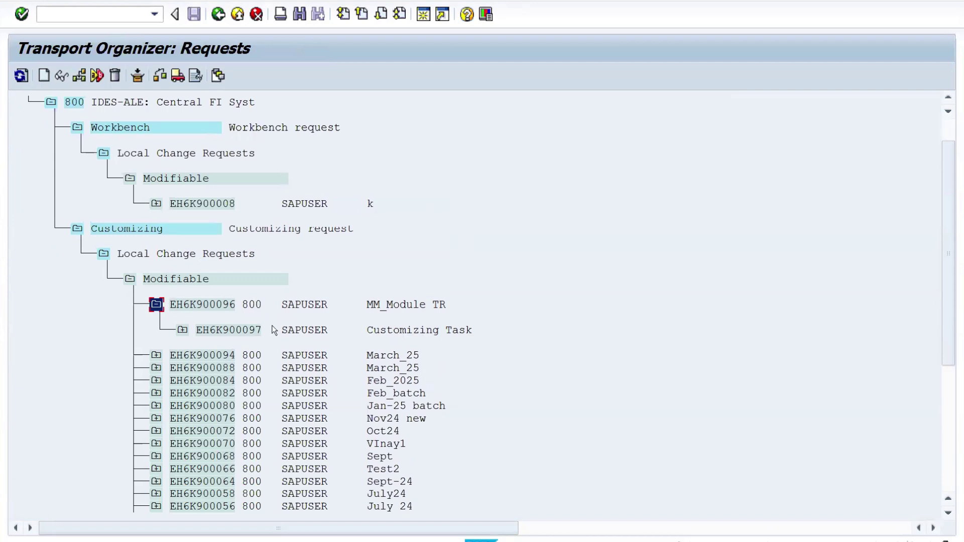
Step: Expand task EH6K900097 through Define Document Types to VVC_T161_VF's tables T161 and T161A
left_click(248, 305)
left_click(228, 330)
left_click(182, 330)
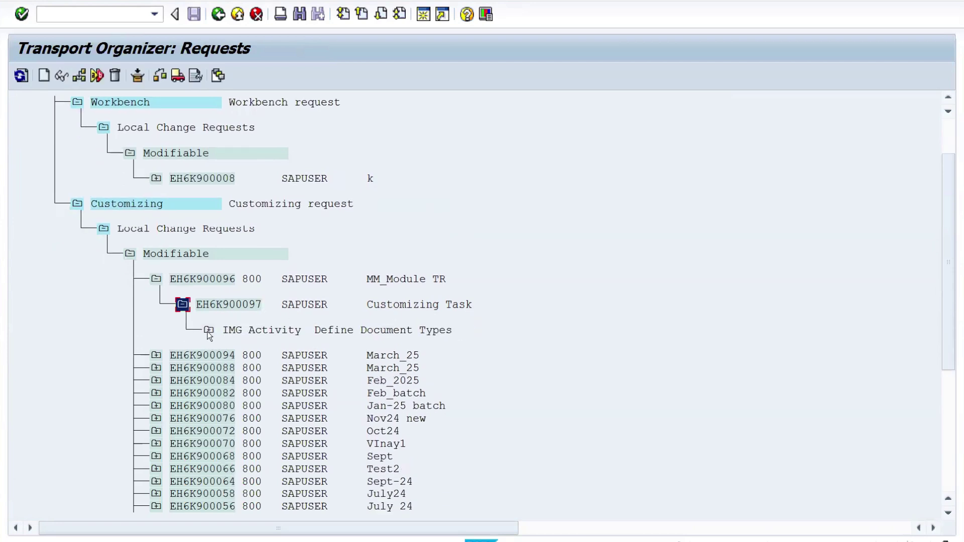
left_click(209, 331)
left_click(234, 355)
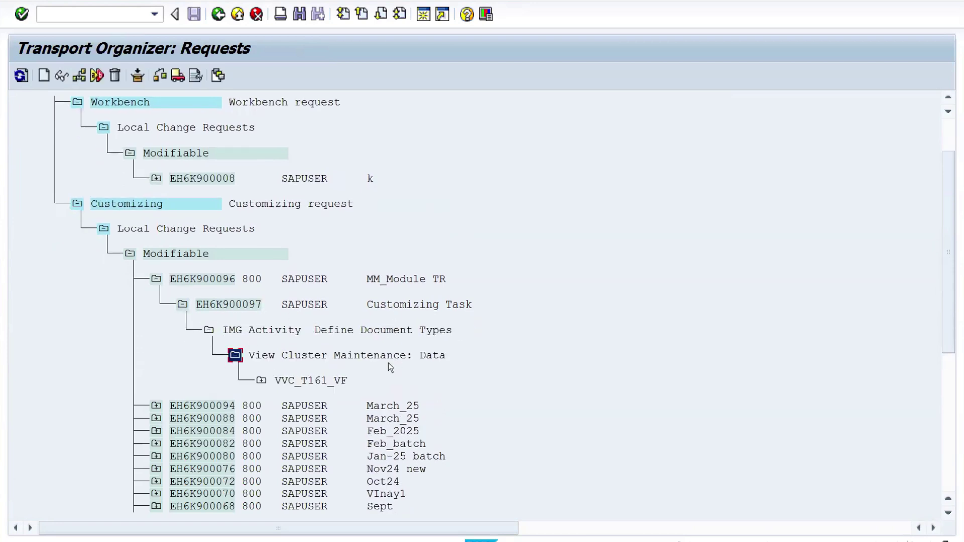
left_click(261, 382)
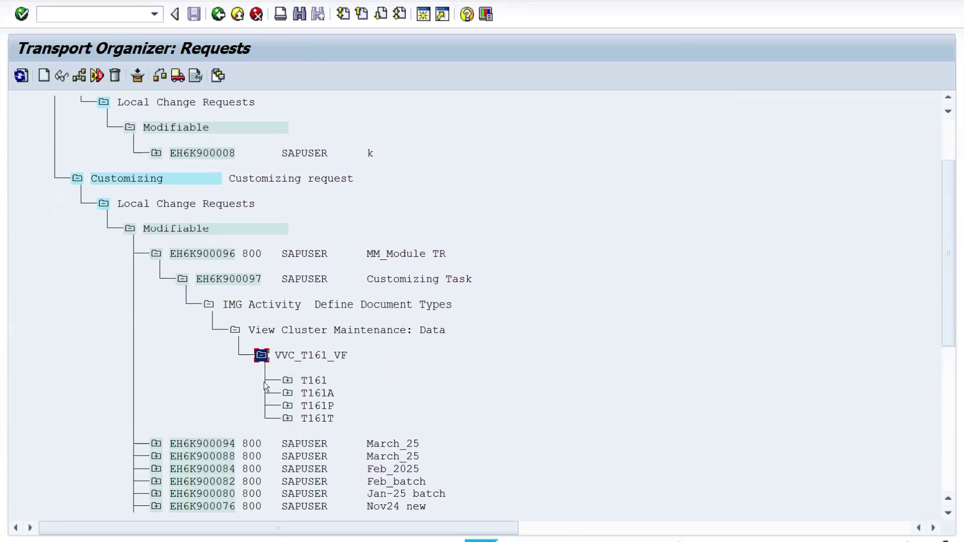
left_click(287, 381)
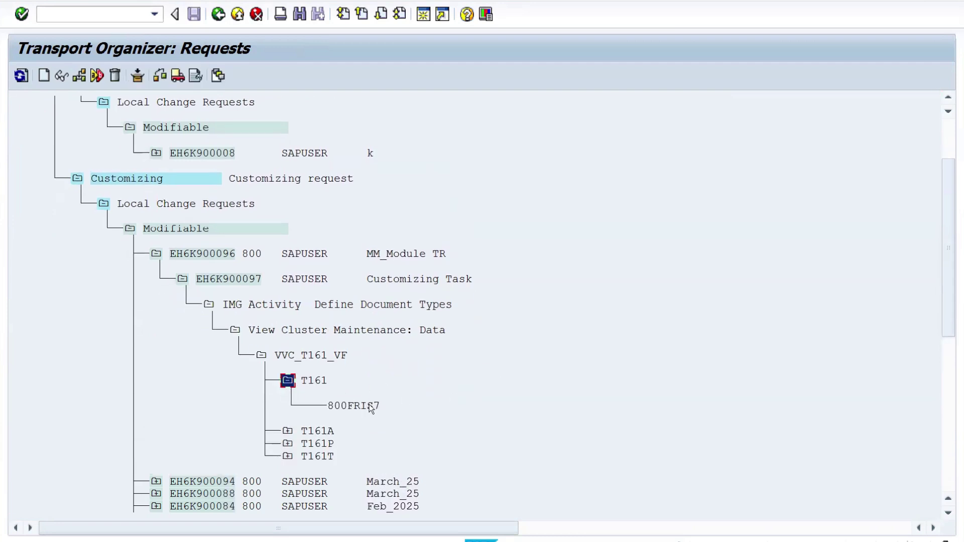
left_click(288, 381)
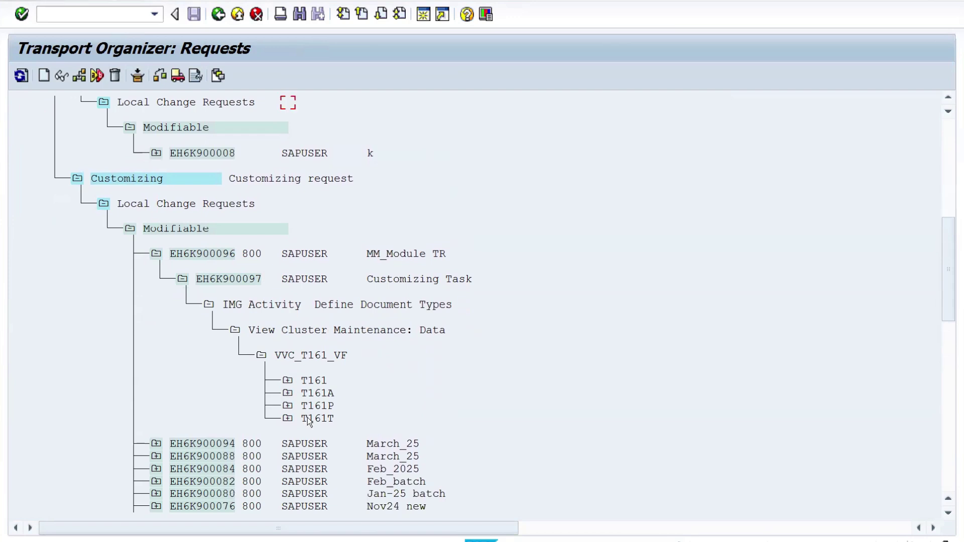
left_click(287, 393)
Step: Expand tables T161P, T161T and T161 to review the recorded RIS7 keys like 800FRIS7
scroll(309, 156, "up", 2)
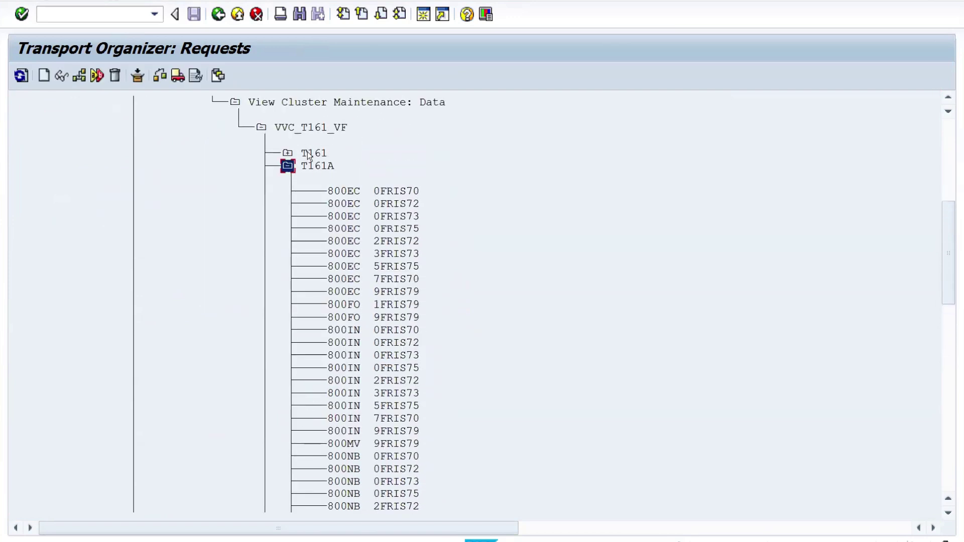
left_click(289, 167)
left_click(289, 179)
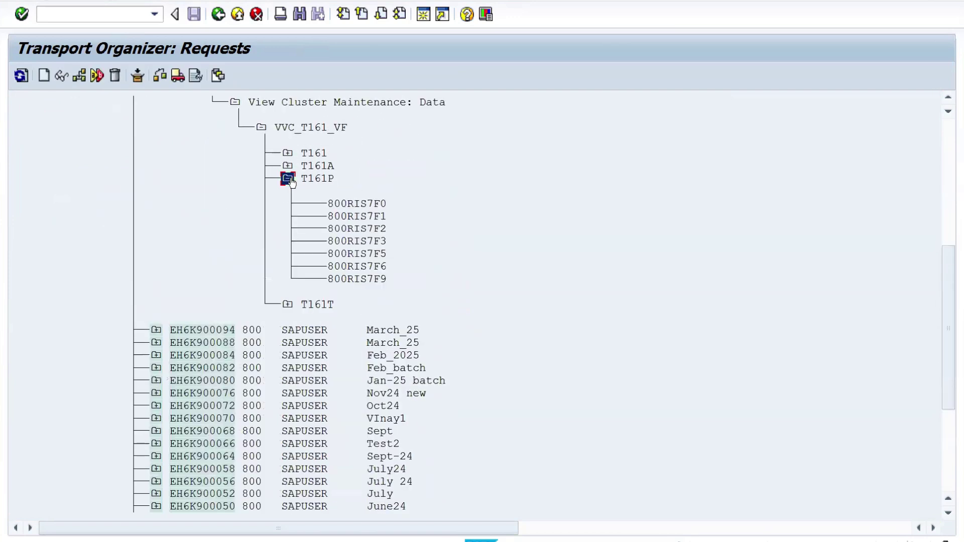
left_click(287, 179)
left_click(287, 194)
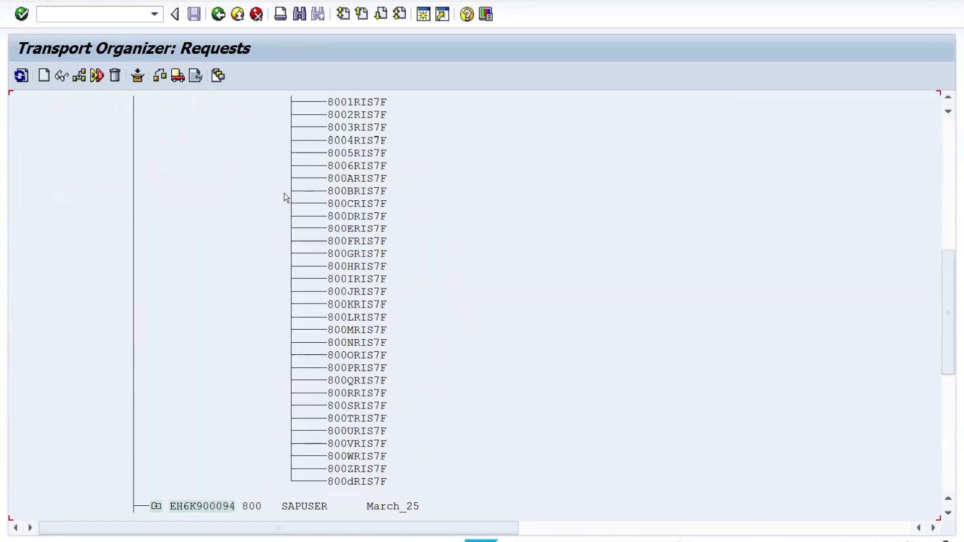
scroll(347, 258, "up", 3)
left_click(287, 127)
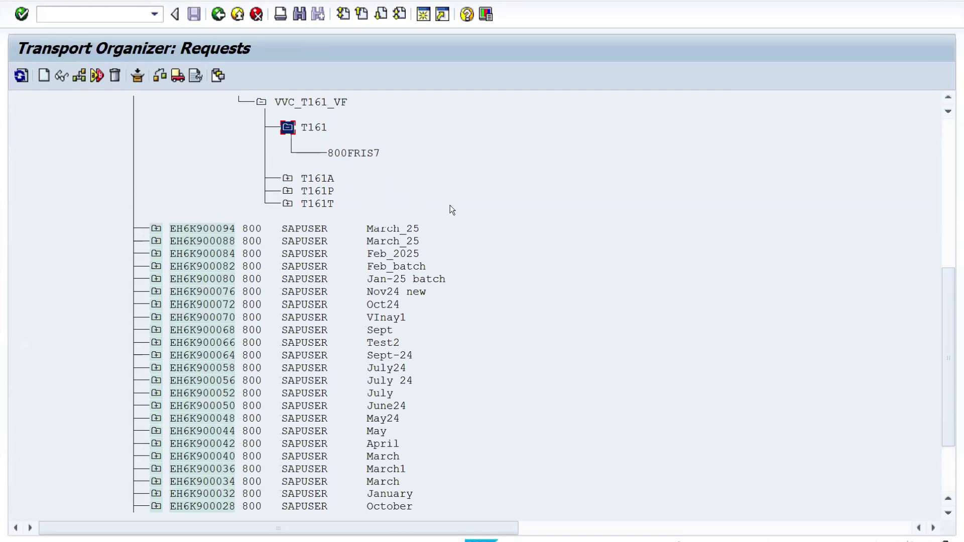
left_click(342, 137)
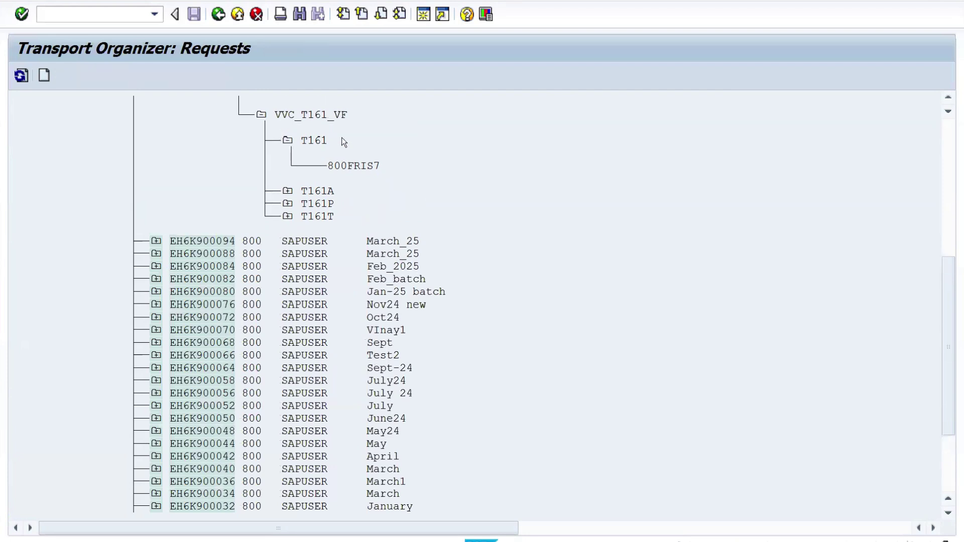
scroll(341, 137, "up", 3)
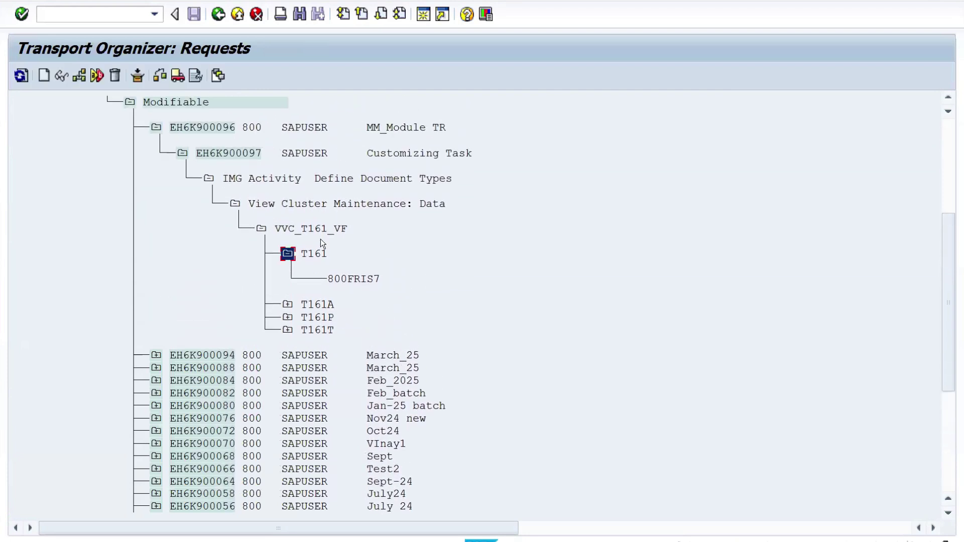
scroll(316, 243, "up", 1)
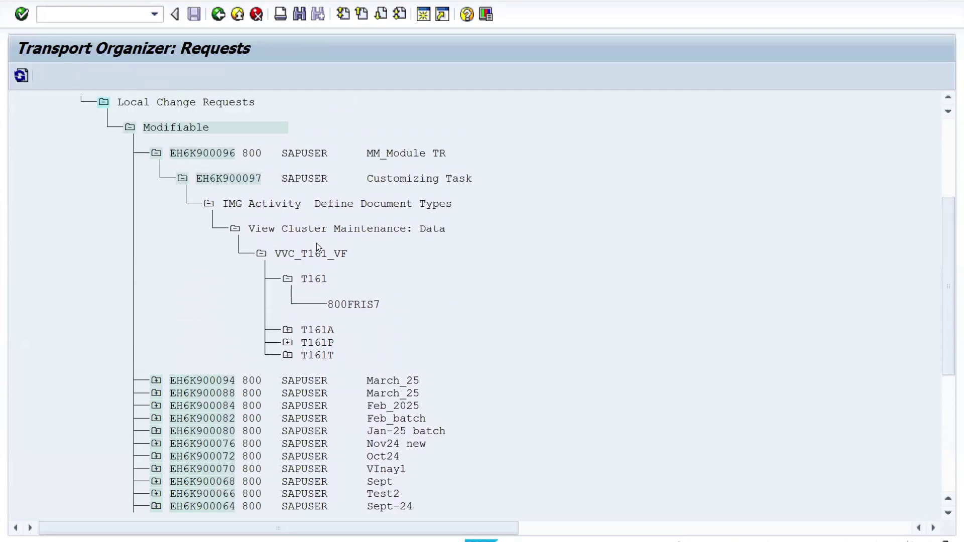
Step: Expand the MM_Module TR request in the modifiable-requests tree to show its customizing task
right_click(231, 187)
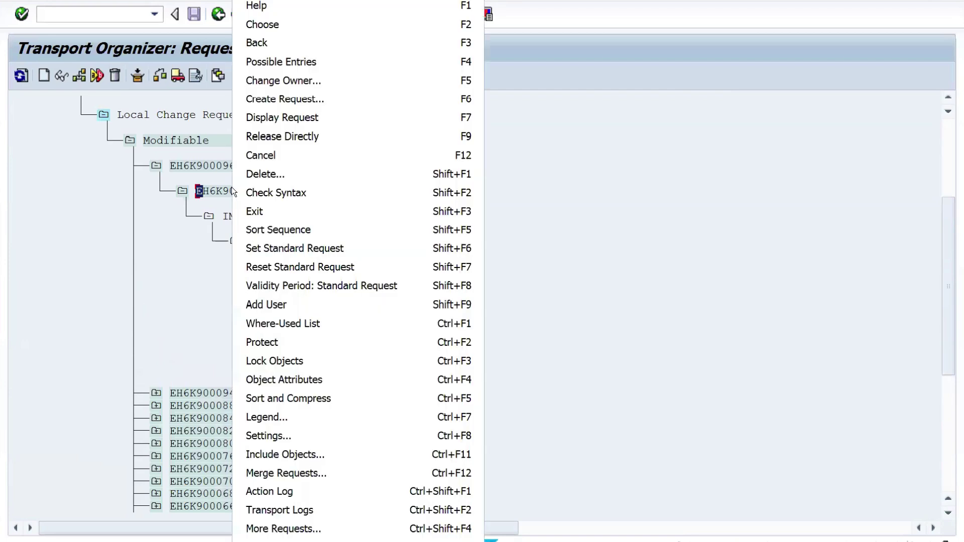
left_click(691, 240)
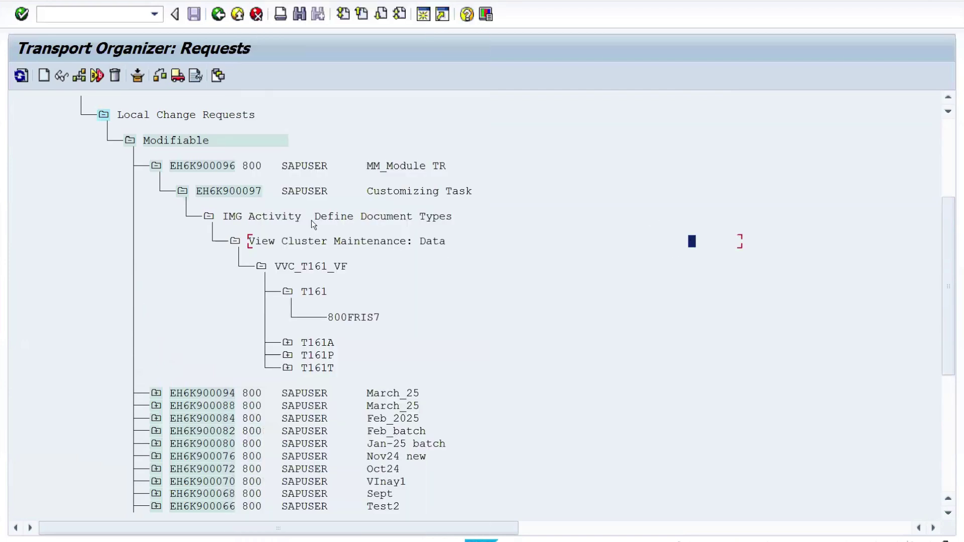
left_click(128, 193)
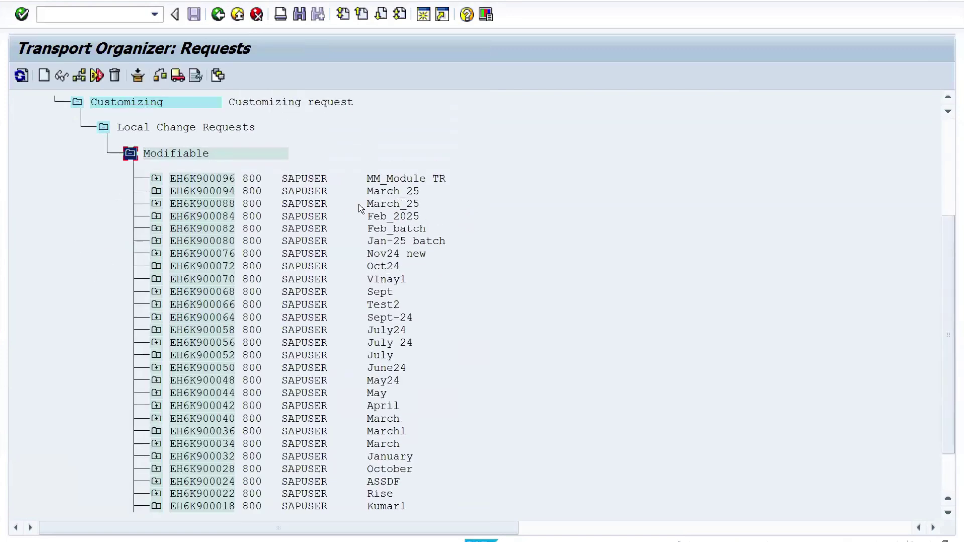
left_click(157, 179)
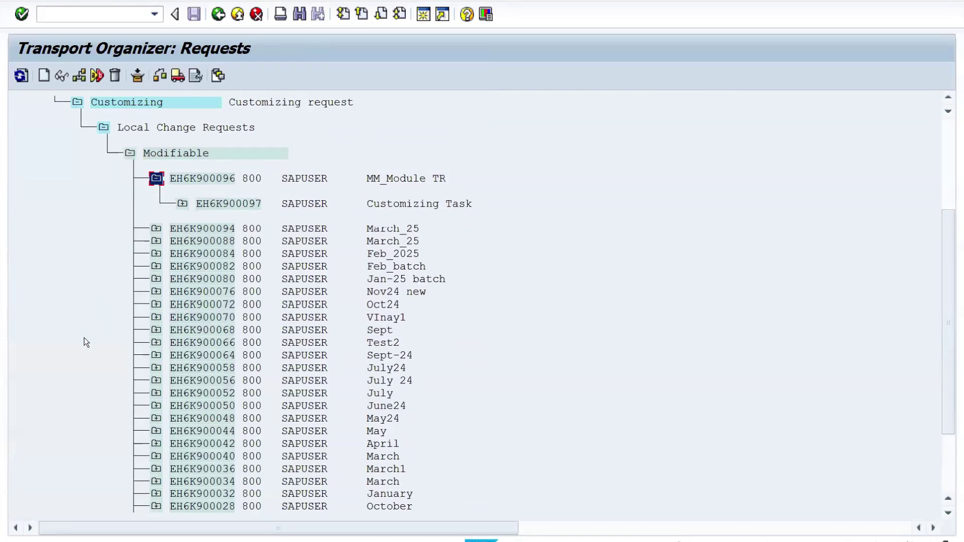
scroll(196, 223, "up", 1)
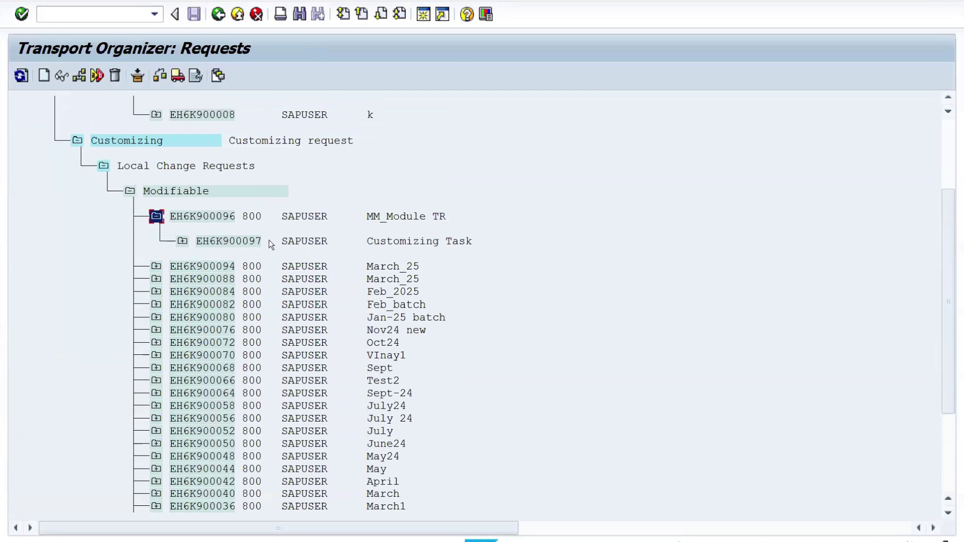
Step: Release customizing task EH6K900097 directly
left_click(225, 241)
right_click(225, 242)
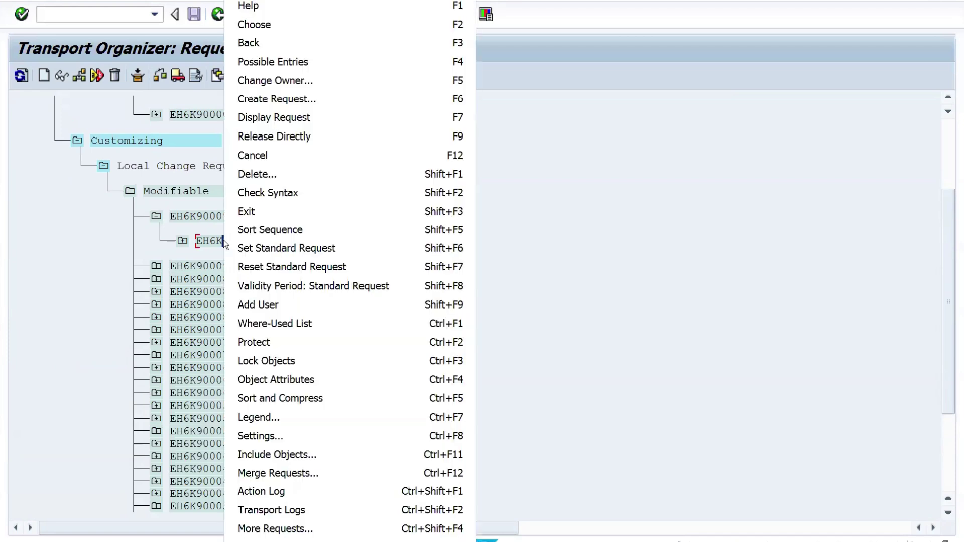
left_click(295, 137)
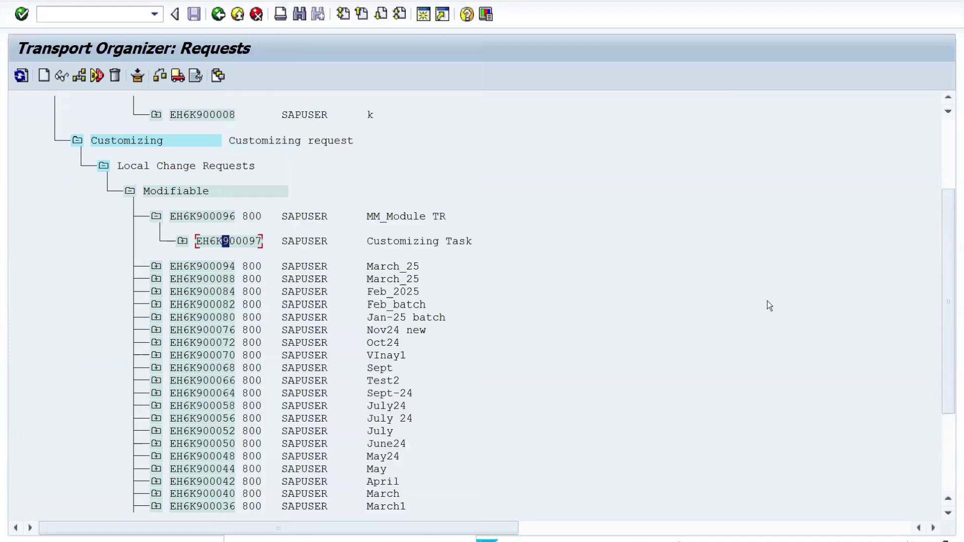
left_click(236, 242)
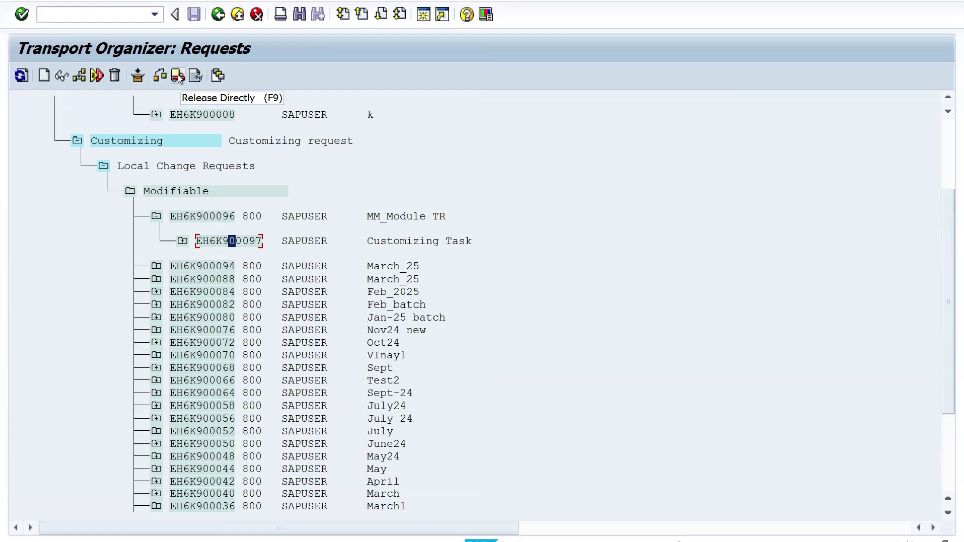
right_click(221, 239)
left_click(295, 136)
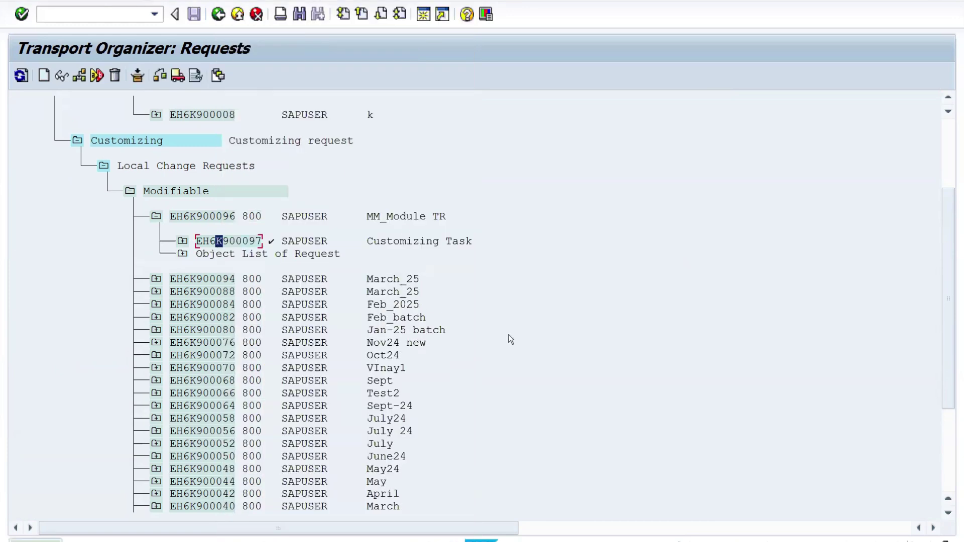
Step: Release the MM_Module TR request EH6K900096 directly
right_click(196, 215)
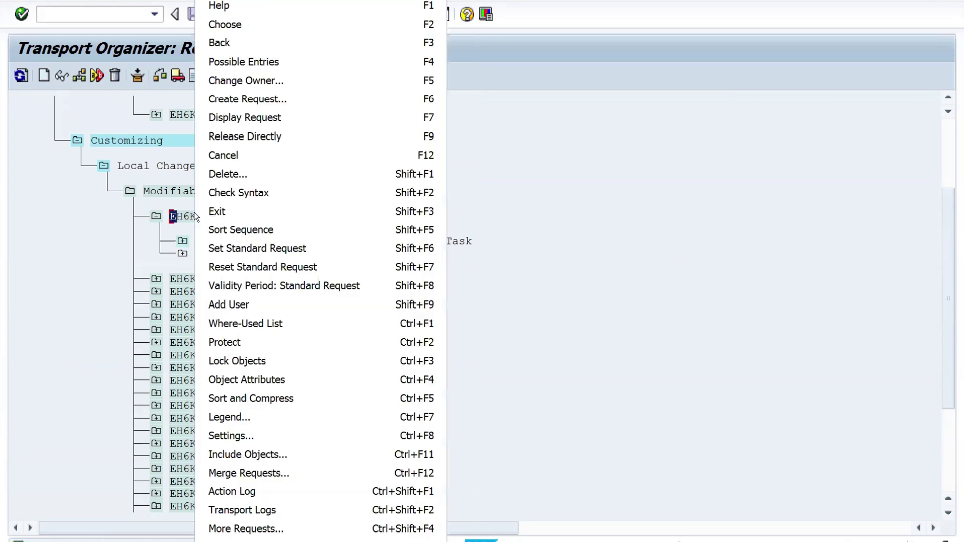
left_click(261, 137)
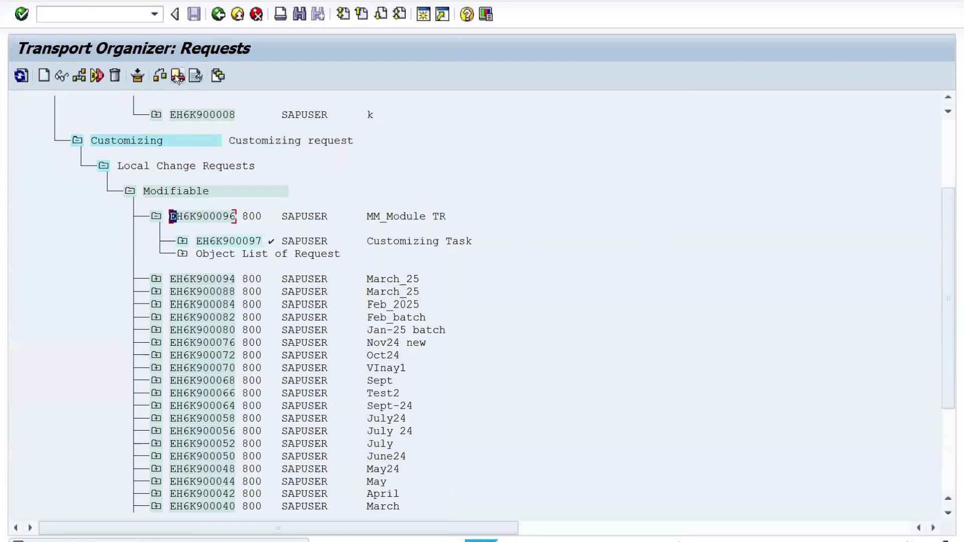
right_click(197, 216)
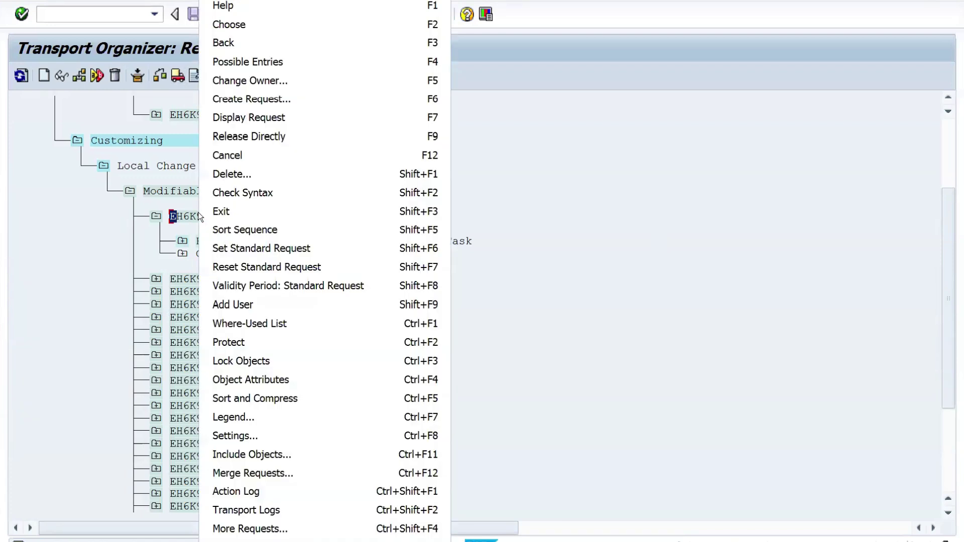
left_click(286, 138)
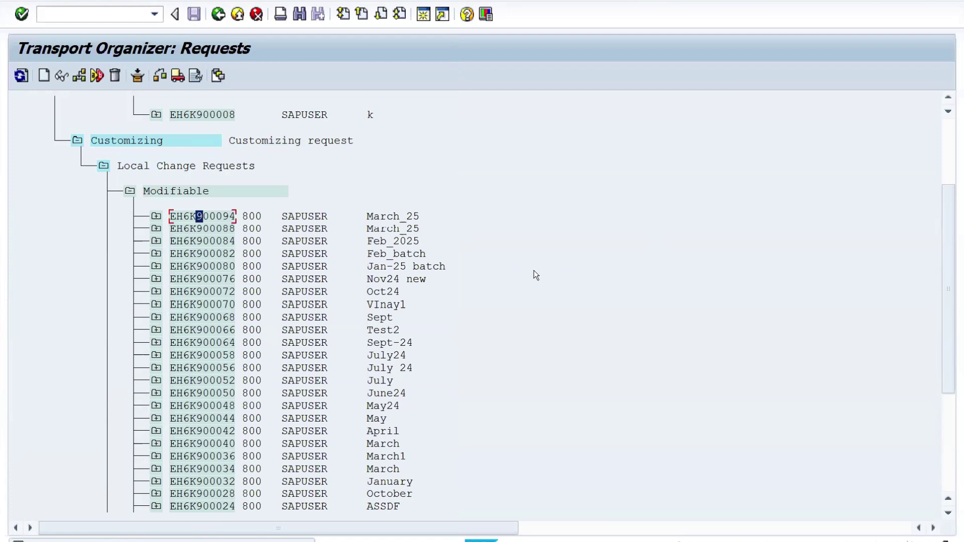
Step: Redisplay the modifiable requests to confirm MM_Module TR is gone, then return to the selection screen
left_click(217, 14)
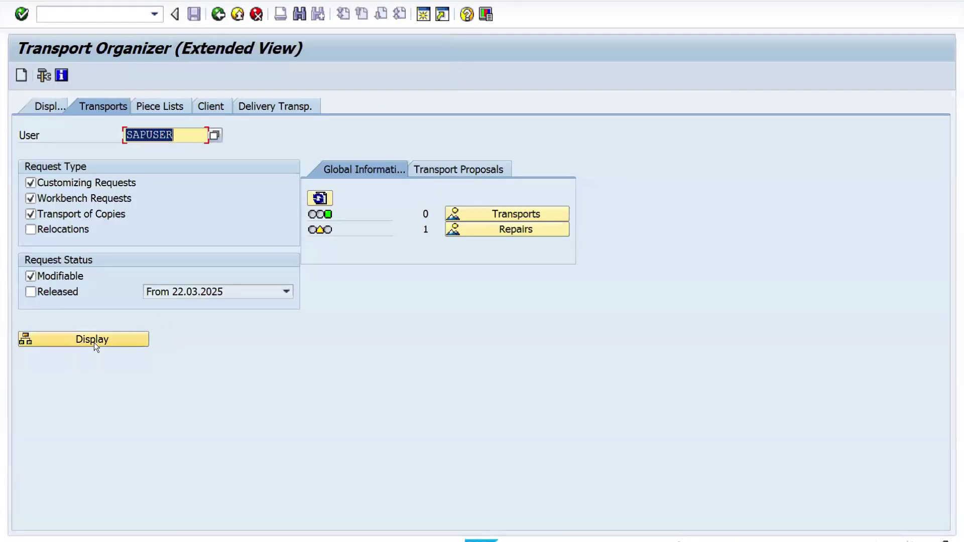
left_click(94, 342)
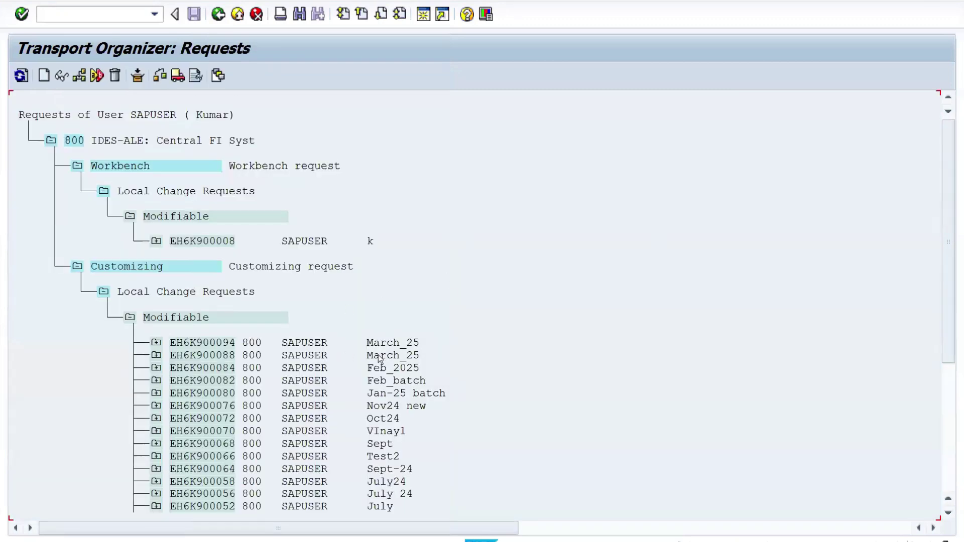
left_click(218, 14)
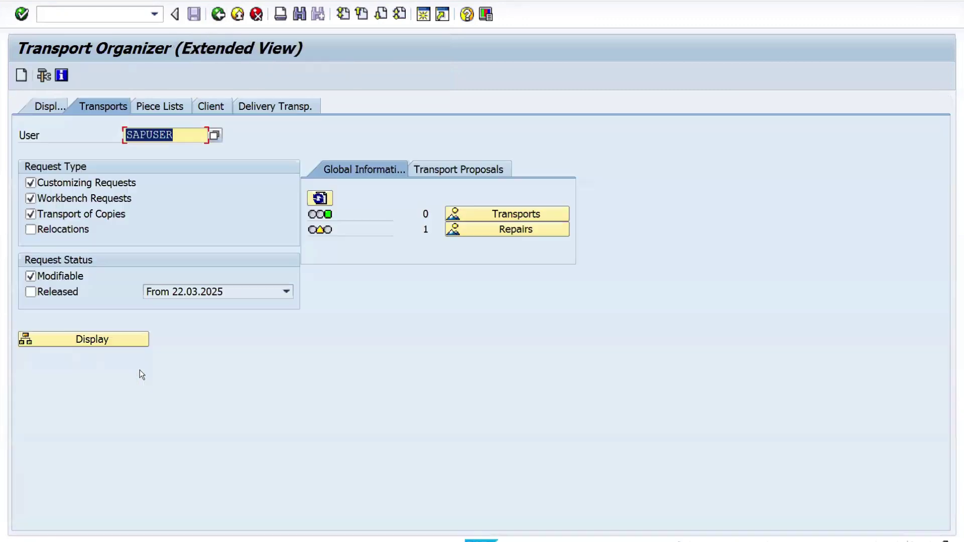
Step: Display only released requests to find EH6K900096, then go back to SAP Easy Access
left_click(32, 292)
left_click(37, 276)
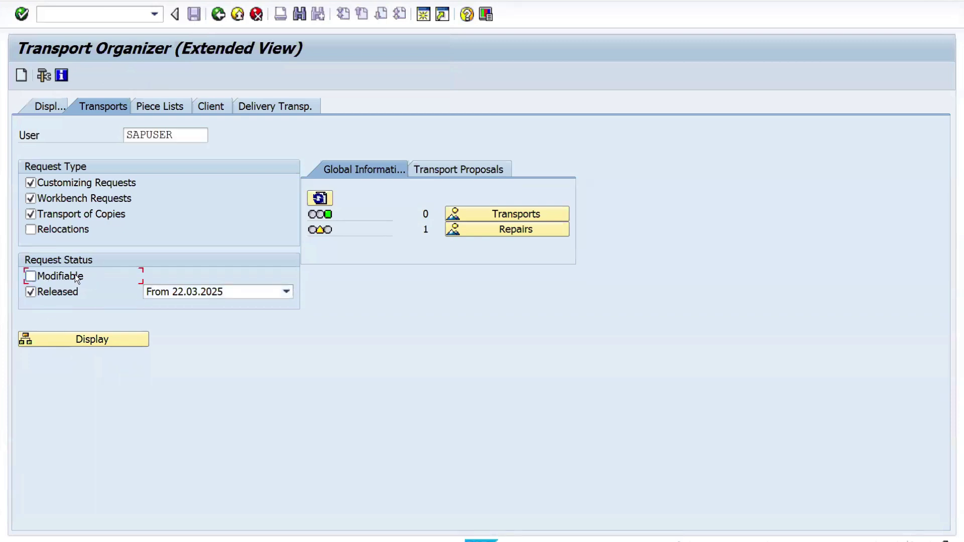
left_click(95, 340)
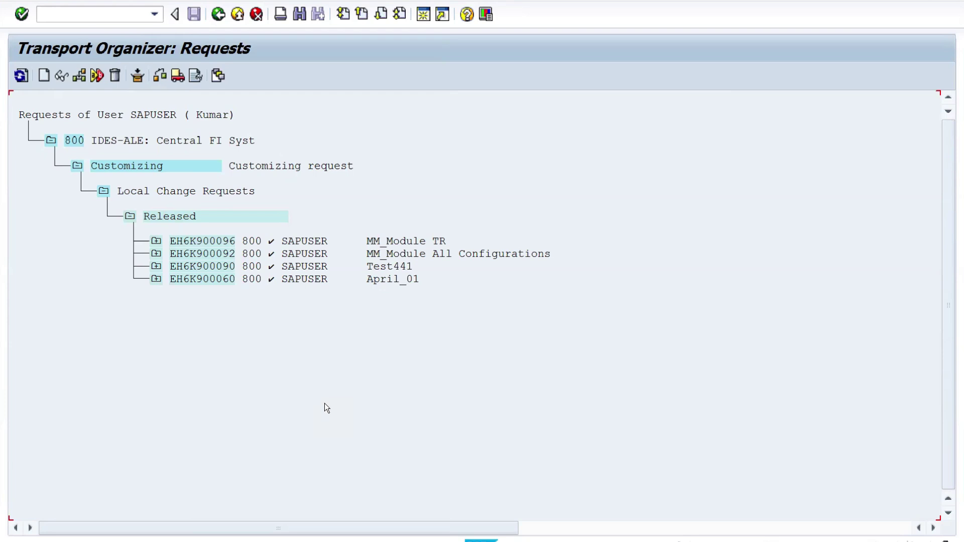
left_click(215, 17)
left_click(213, 17)
Step: In SPRO, go to Enterprise Structure > Definition > Materials Management purchasing organization maintenance
left_click(76, 21)
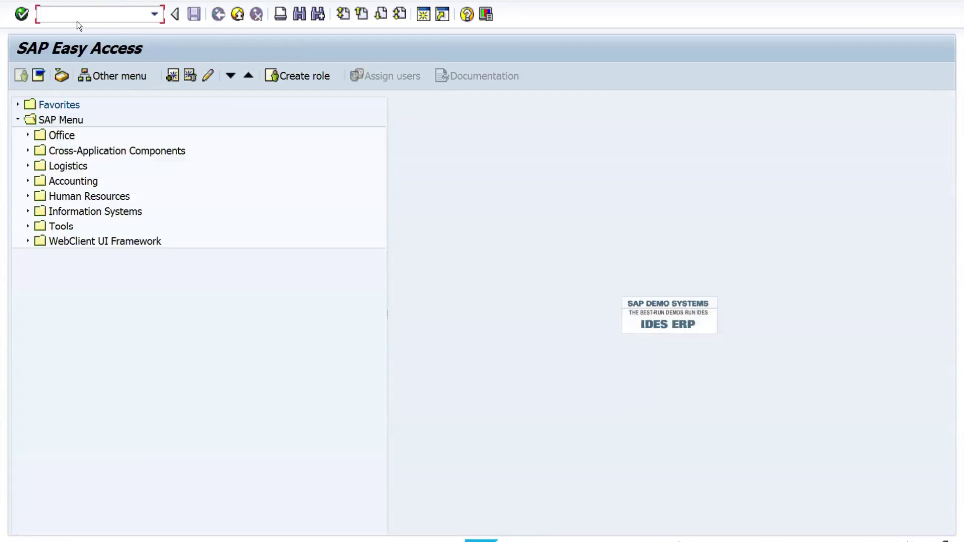
type("SPRO")
key("Return")
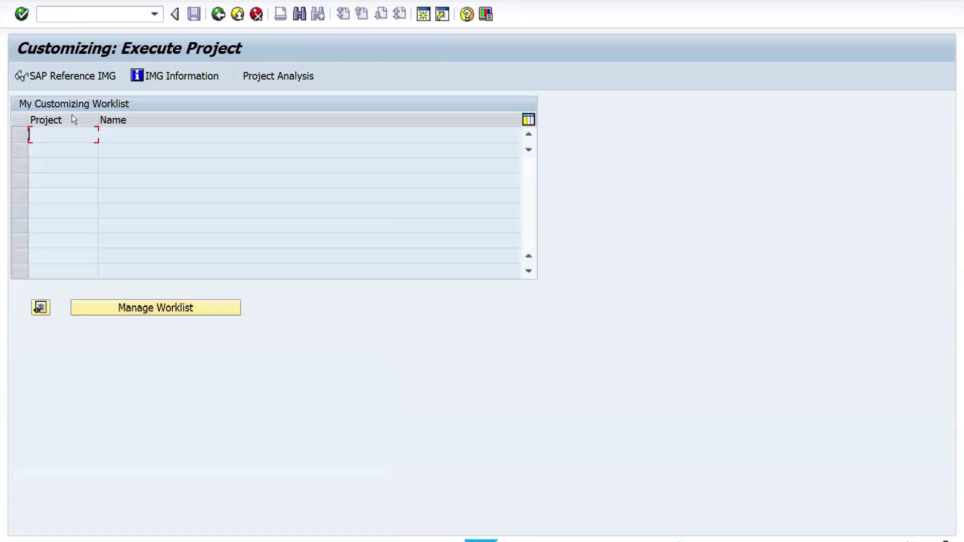
left_click(62, 81)
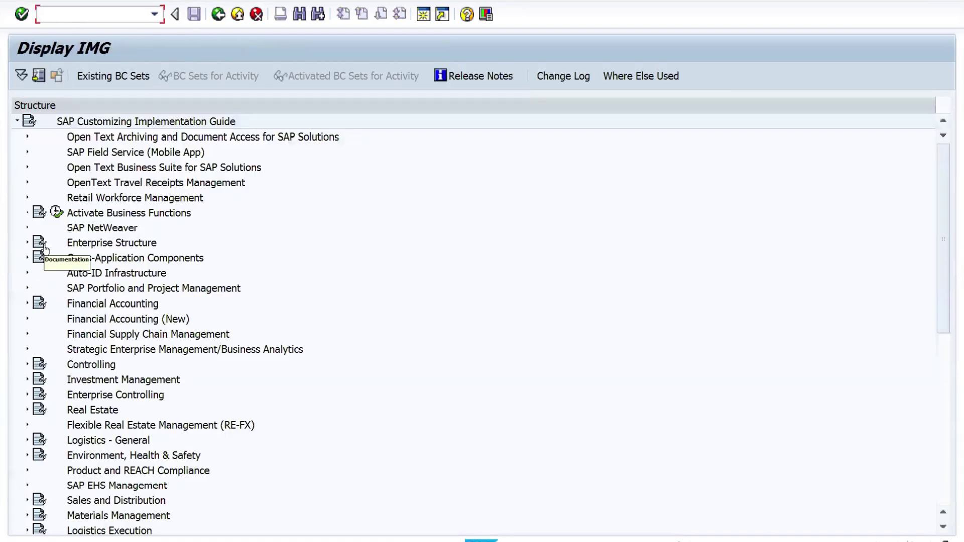
left_click(27, 242)
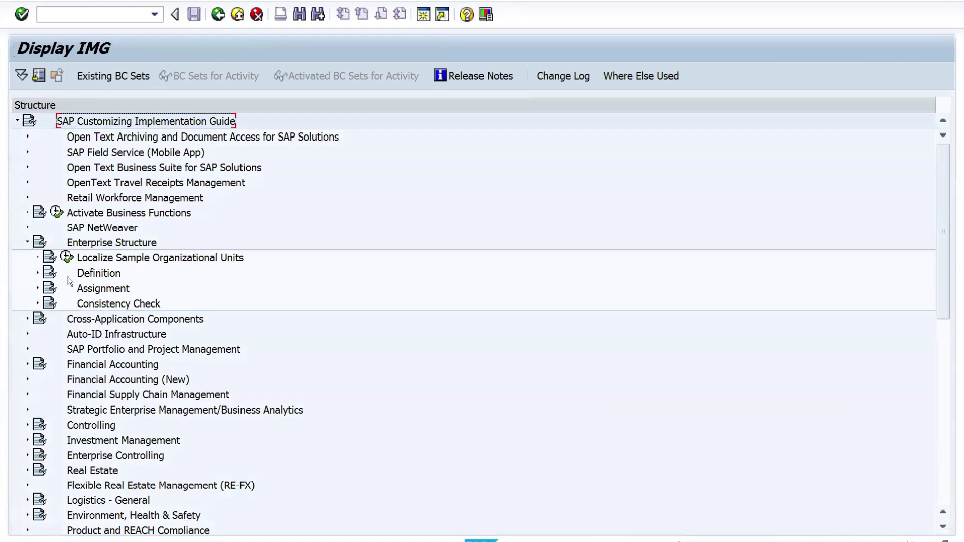
left_click(38, 273)
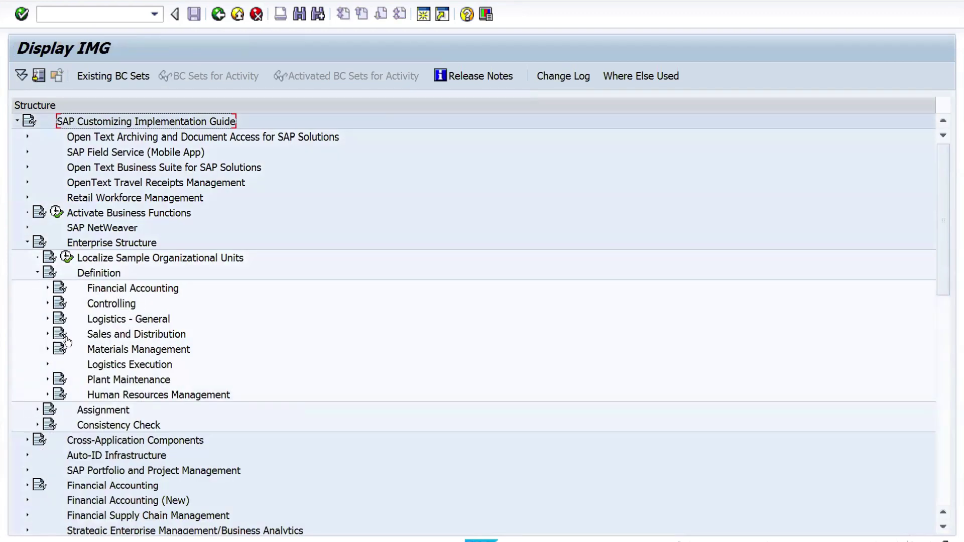
left_click(47, 349)
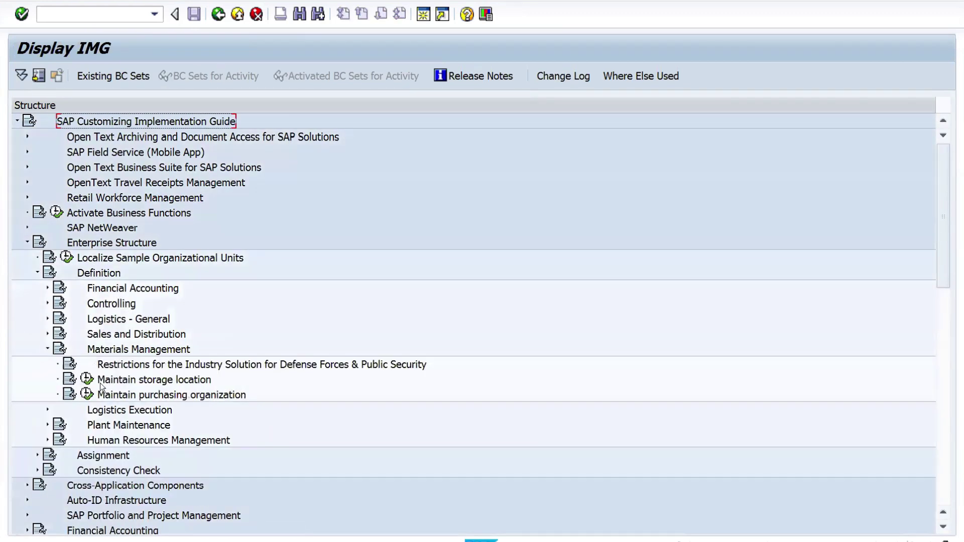
left_click(87, 393)
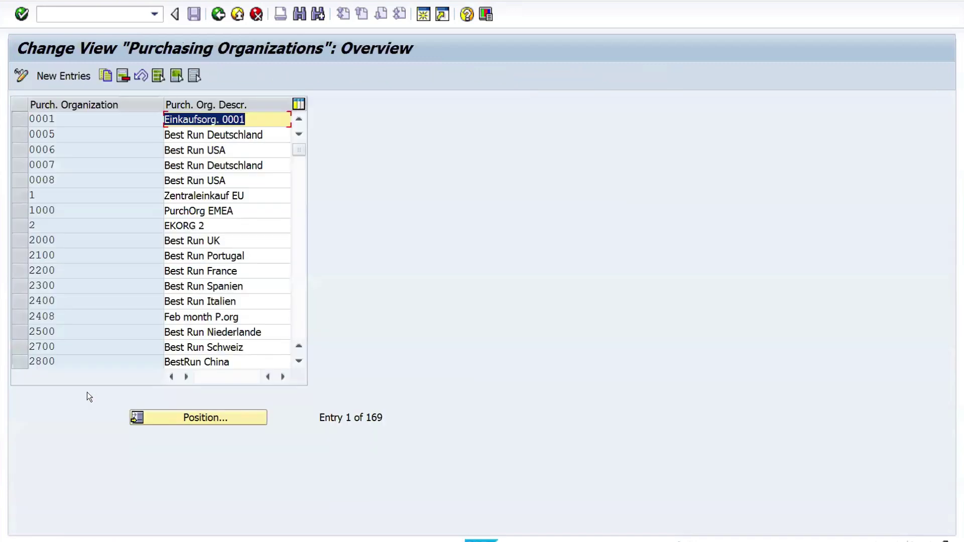
Step: Add a new purchasing organization RIS8 described as 'Rise P.org'
left_click(59, 77)
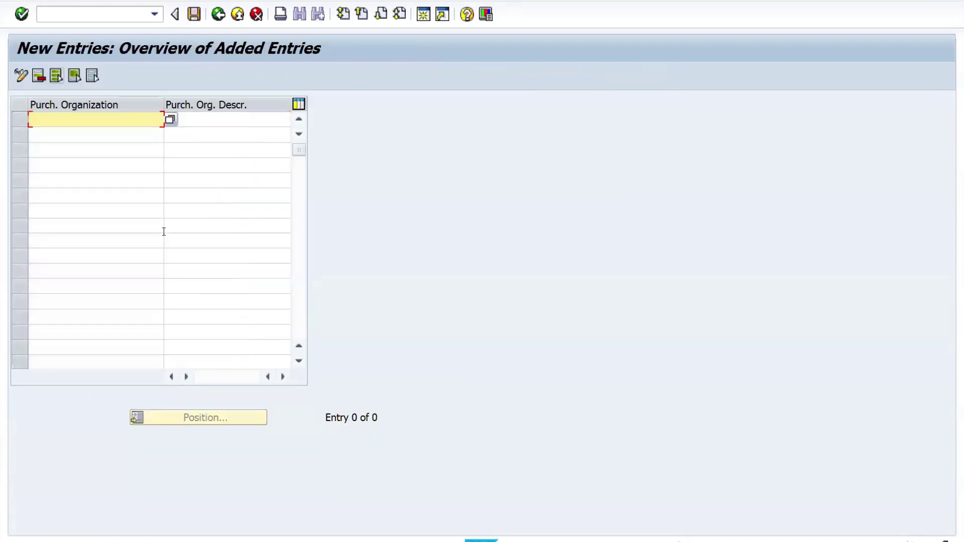
type("RIS8")
key("Tab")
type("Rise P.org")
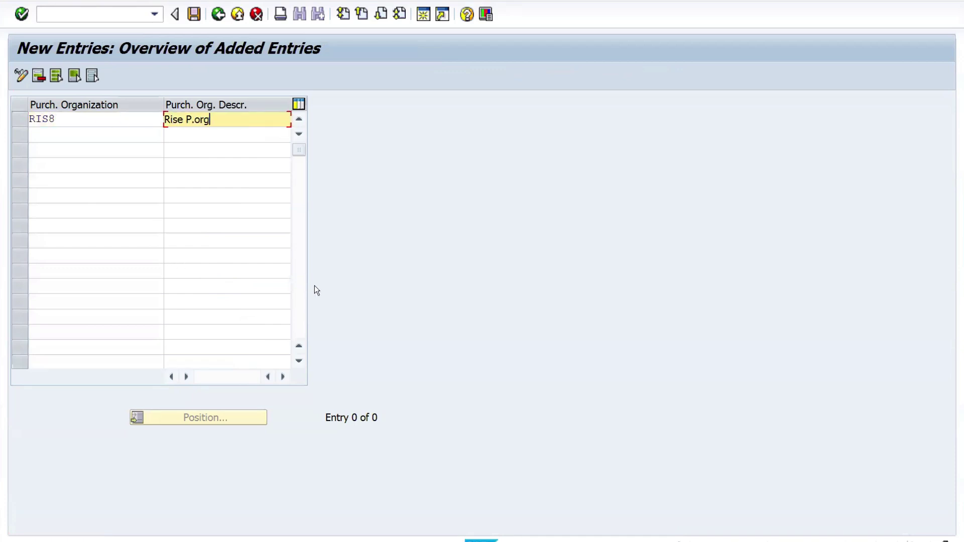
key("Return")
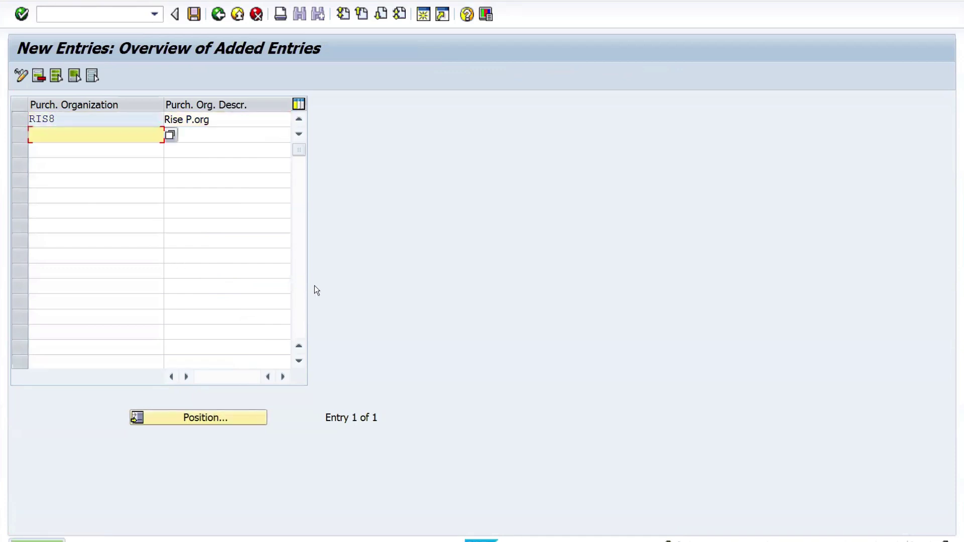
Step: Save RIS8 in a newly created customizing request 'MM Module TR 2' (EH6K900098)
left_click(195, 15)
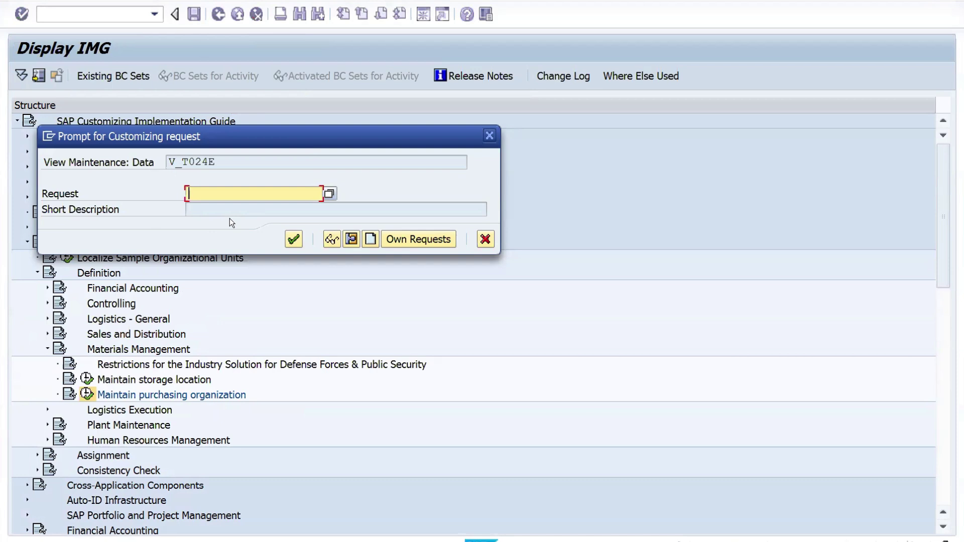
left_click(329, 194)
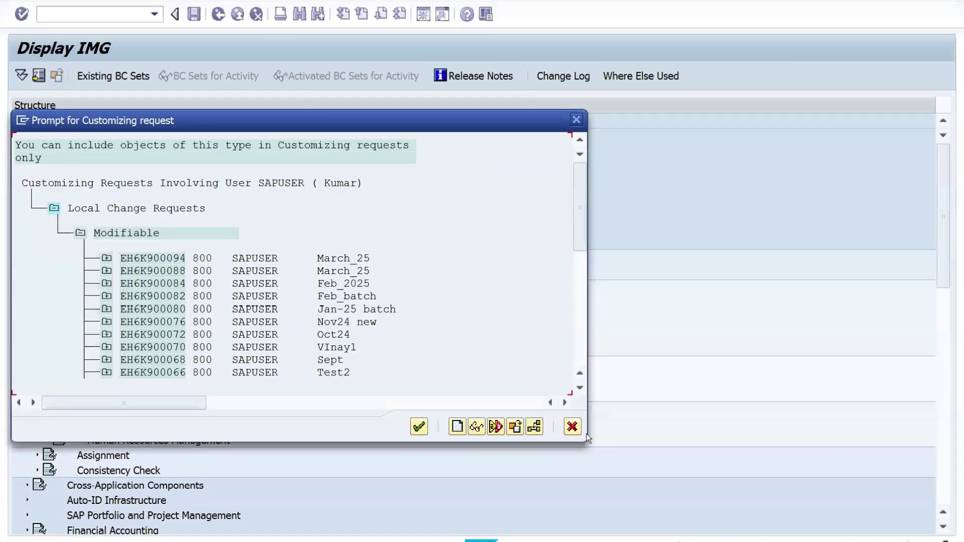
left_click(571, 426)
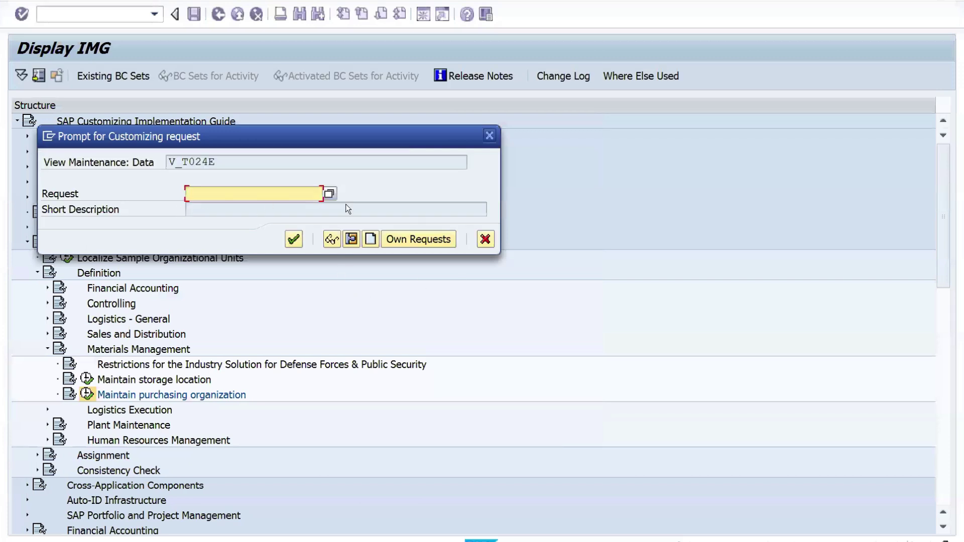
left_click(371, 240)
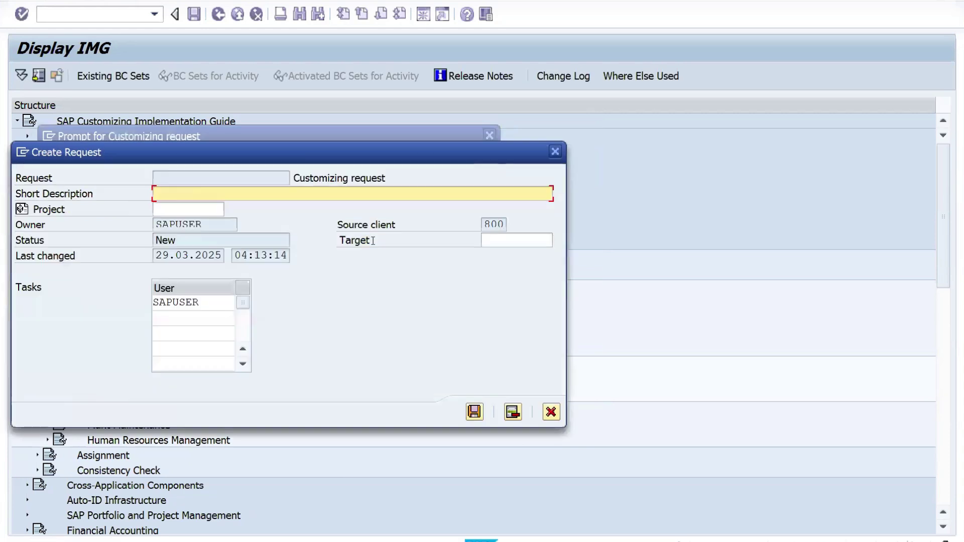
type("MM")
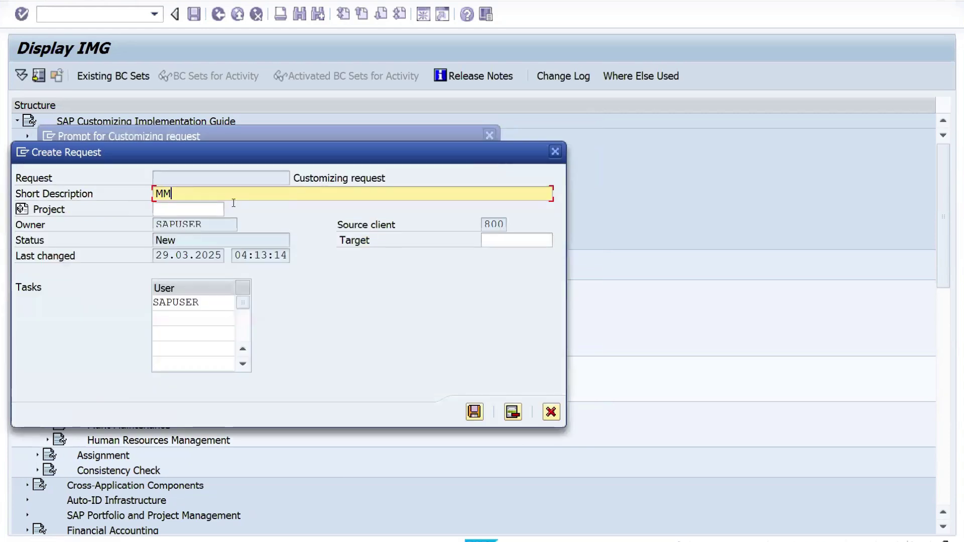
type(" Module")
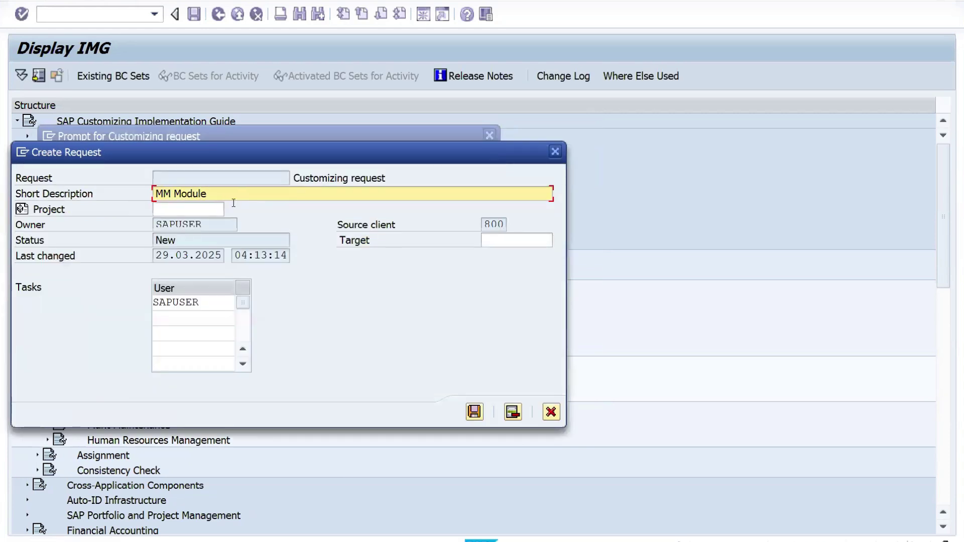
type(" TR 2")
left_click(474, 412)
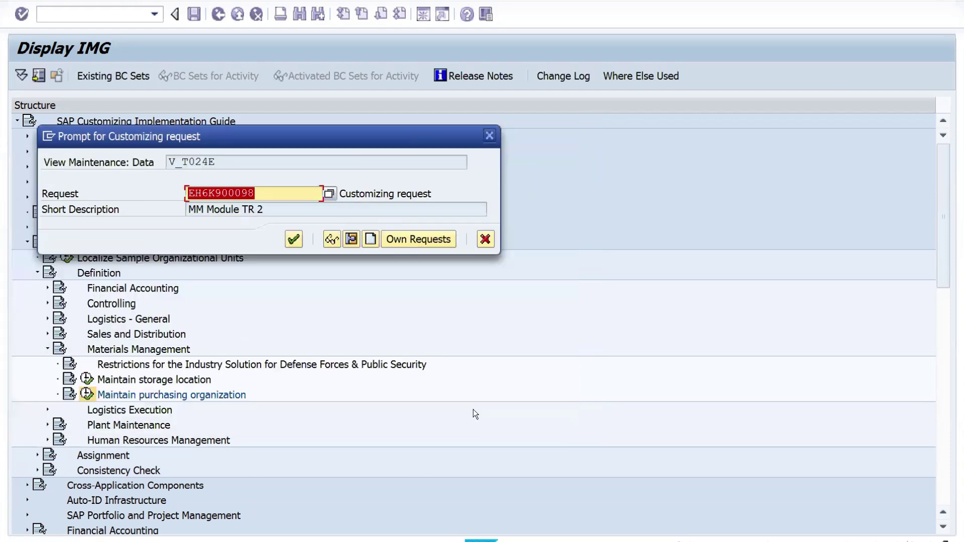
left_click(294, 239)
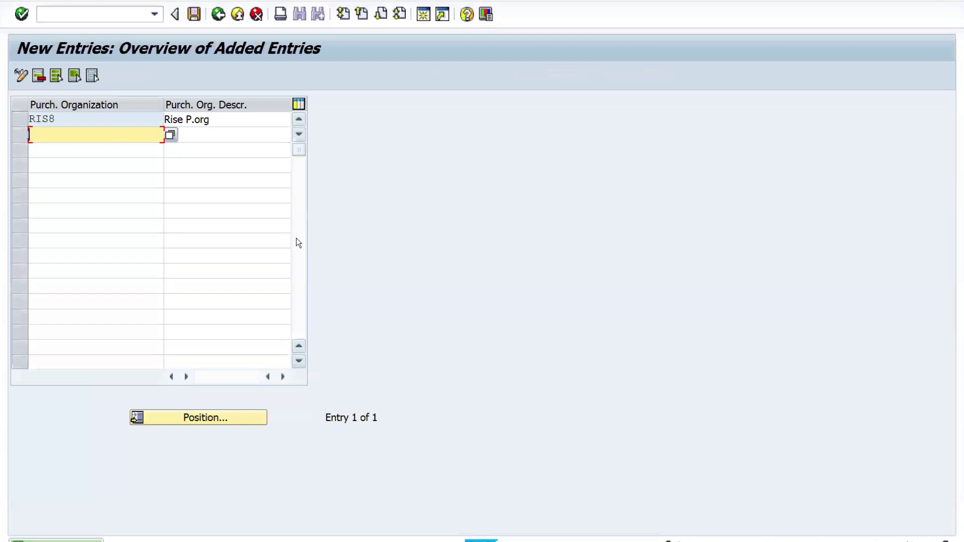
Step: Return to the main menu and open table E070 in SE16N
left_click(217, 18)
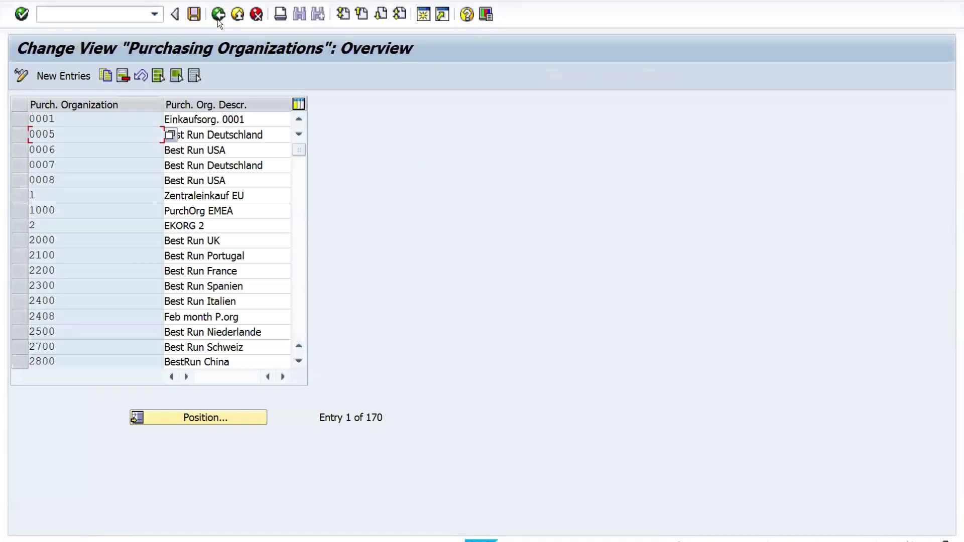
left_click(218, 17)
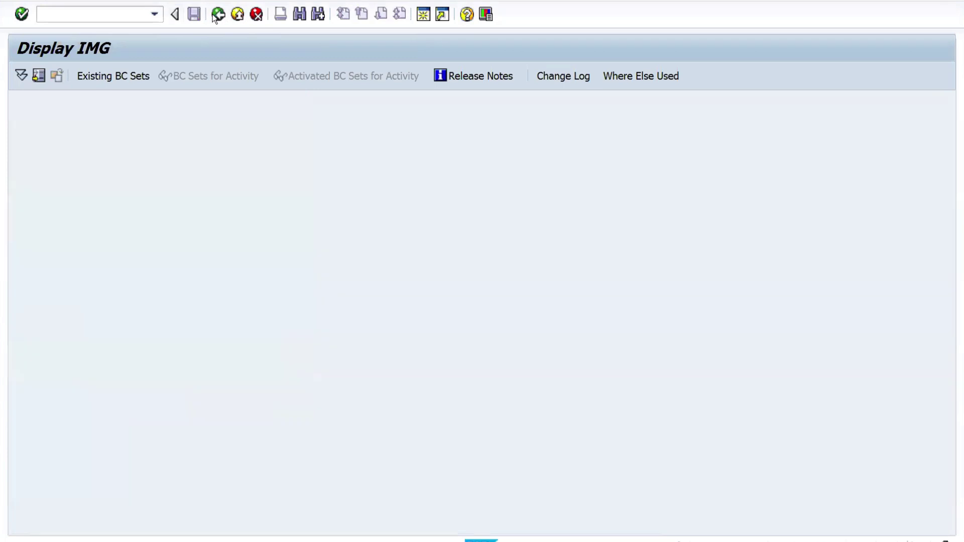
left_click(217, 15)
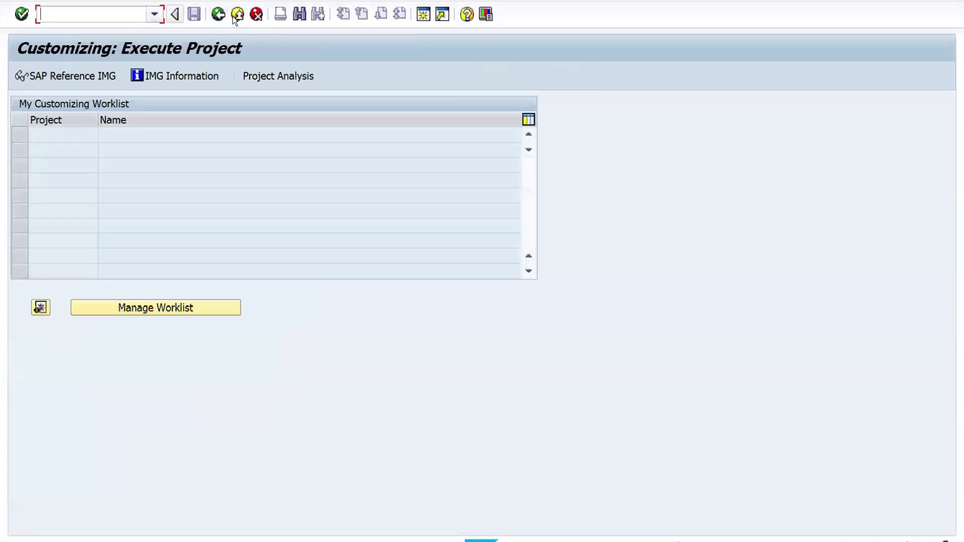
left_click(218, 15)
left_click(104, 14)
type("Se16N")
key("Return")
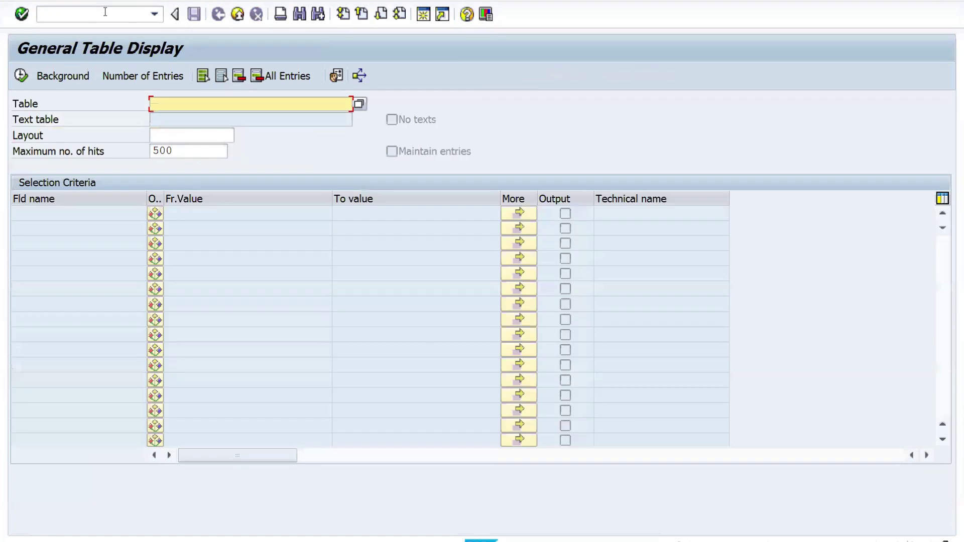
type("E")
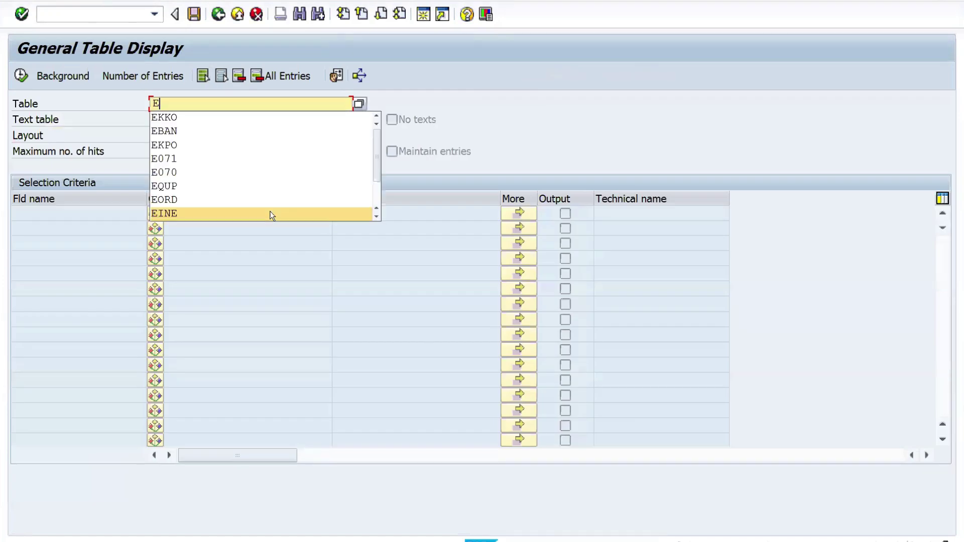
type("K070")
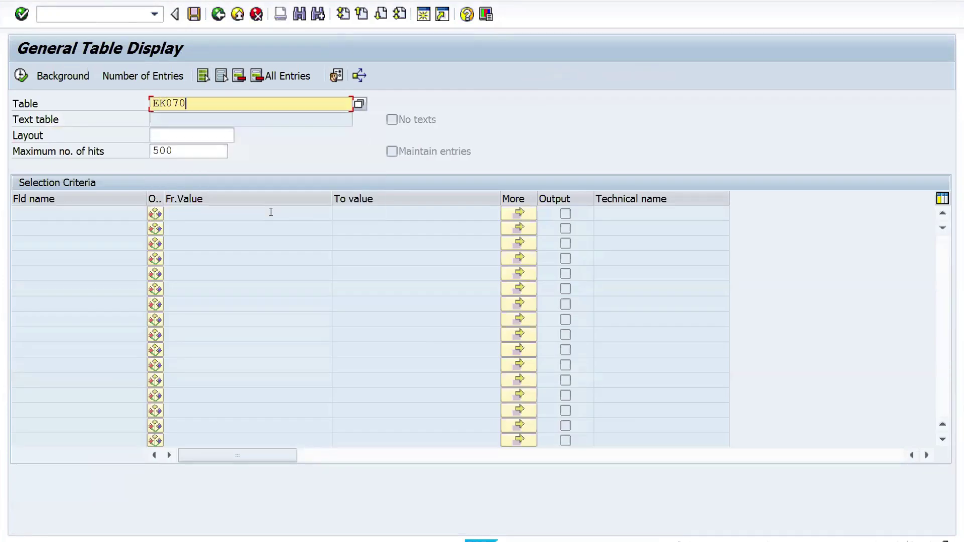
key("BackSpace")
key("BackSpace")
key("BackSpace")
key("BackSpace")
key("BackSpace")
type("E")
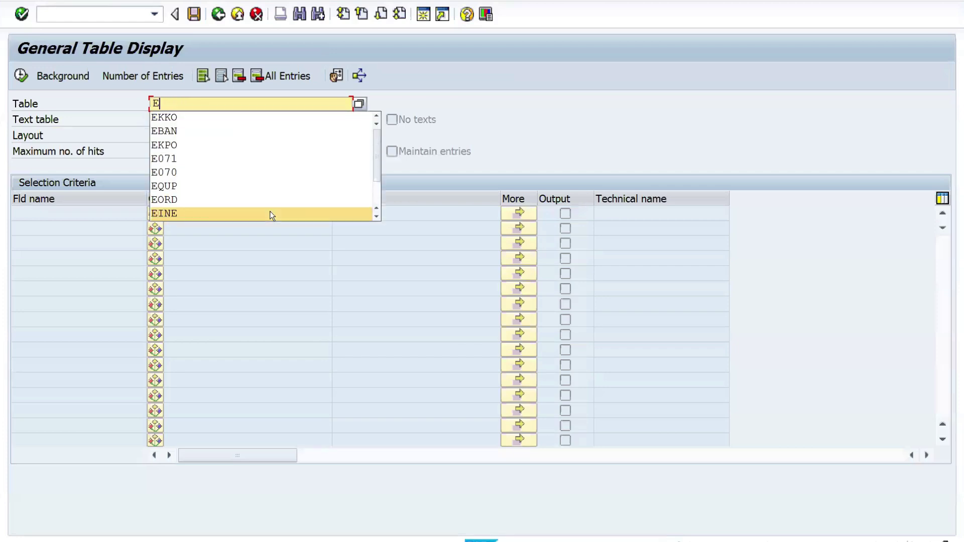
type("070")
key("Return")
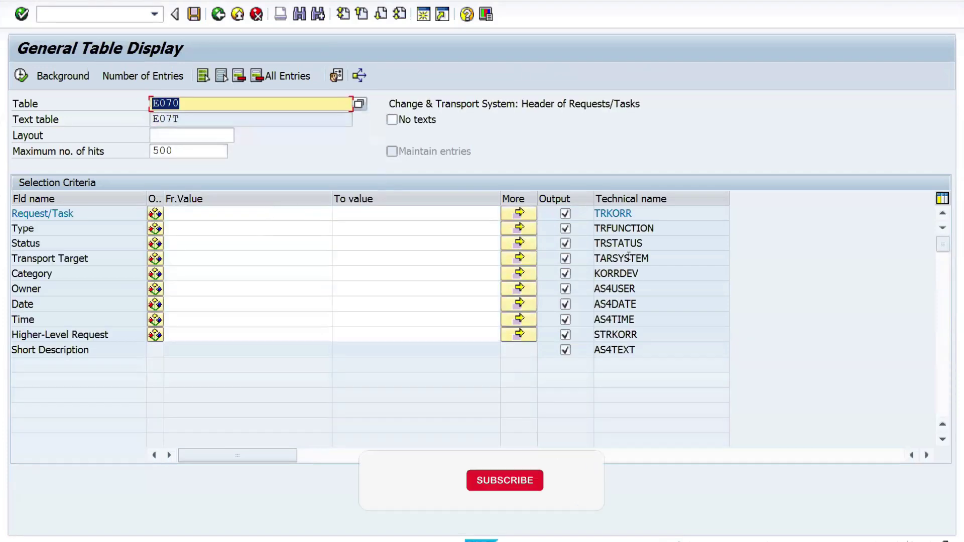
Step: Filter E070 by Request/Task EH6K900096 and run the search to confirm it is released
left_click(229, 212)
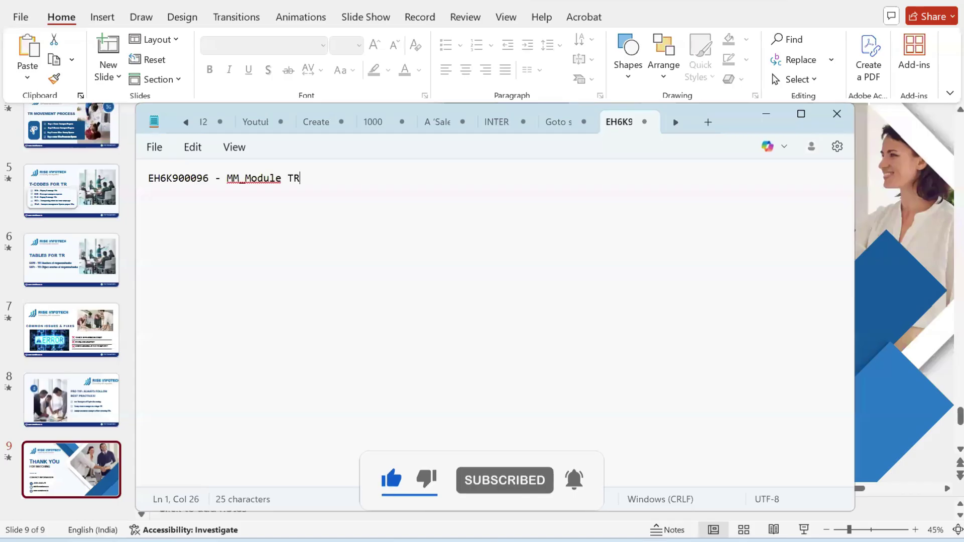
double_click(173, 181)
key("ctrl+c")
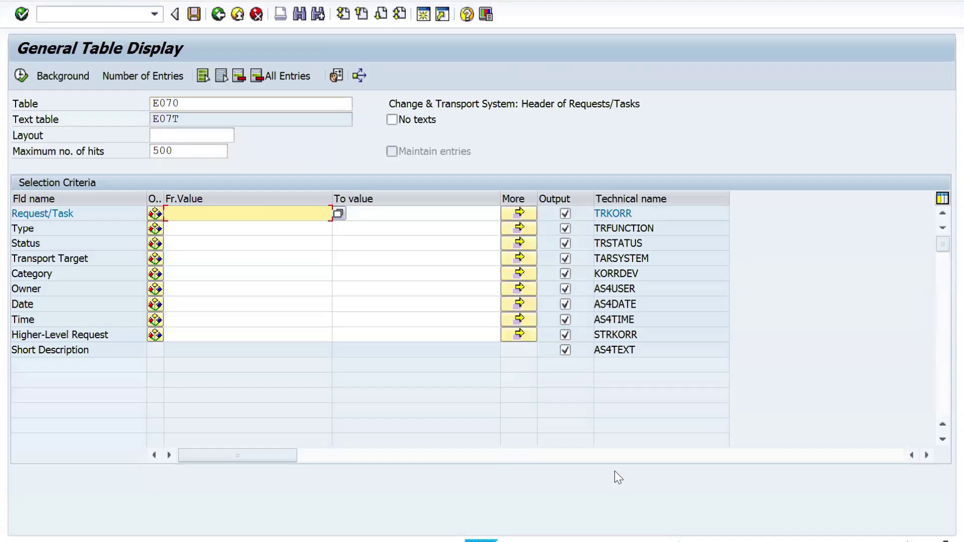
left_click(185, 212)
key("ctrl+v")
double_click(184, 212)
left_click(23, 80)
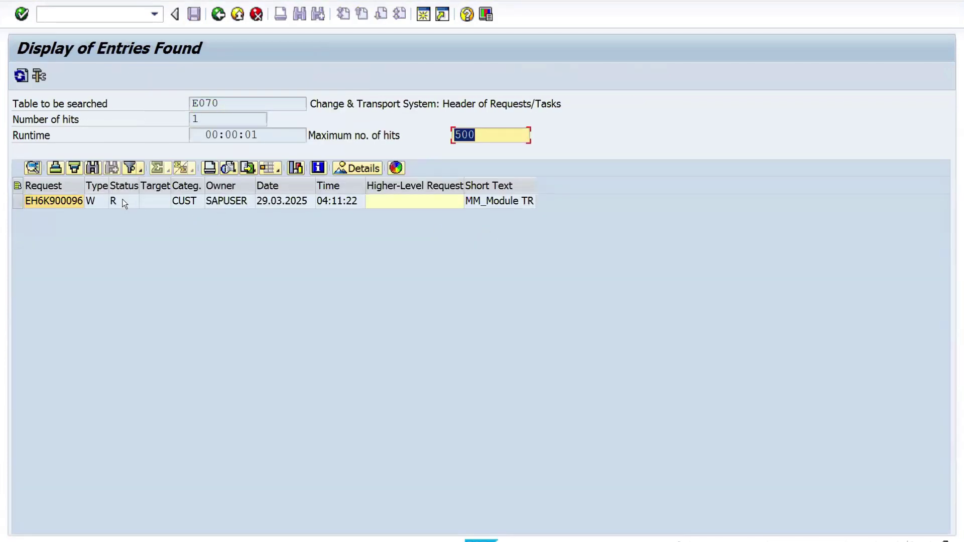
Step: Go back to the main menu and start transaction SCC1
left_click(218, 14)
left_click(218, 14)
left_click(100, 13)
type("scc1")
key("Return")
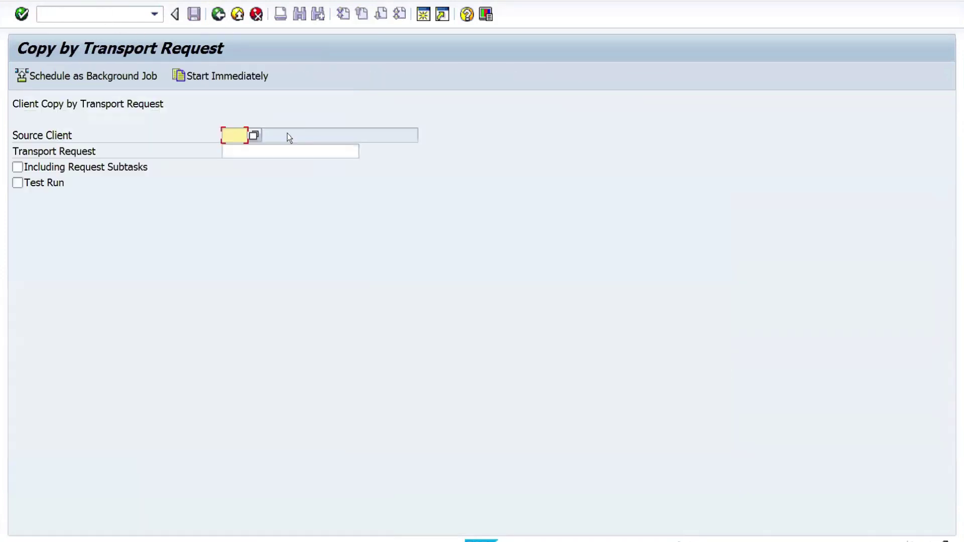
Step: Review the source client list in SCC1 and tick Including Request Subtasks
left_click(253, 136)
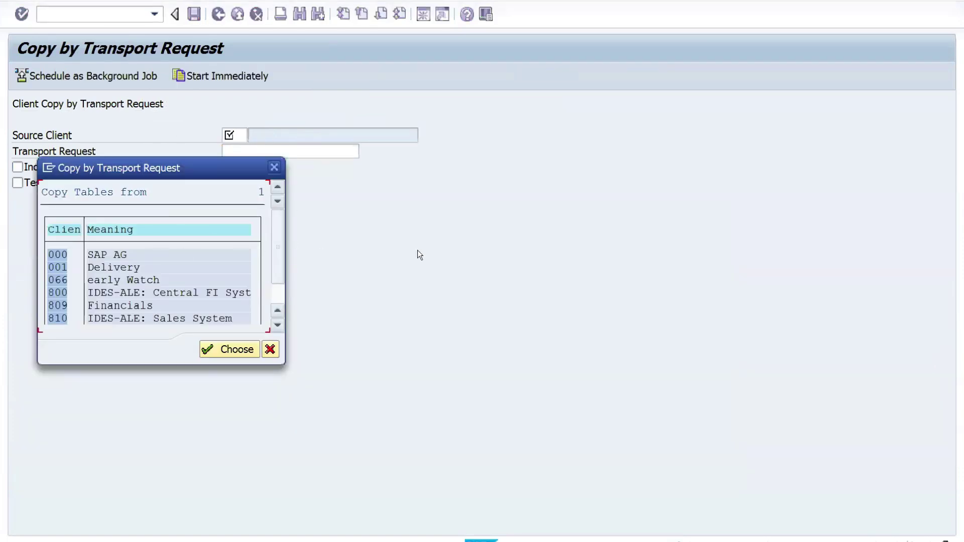
left_click(274, 167)
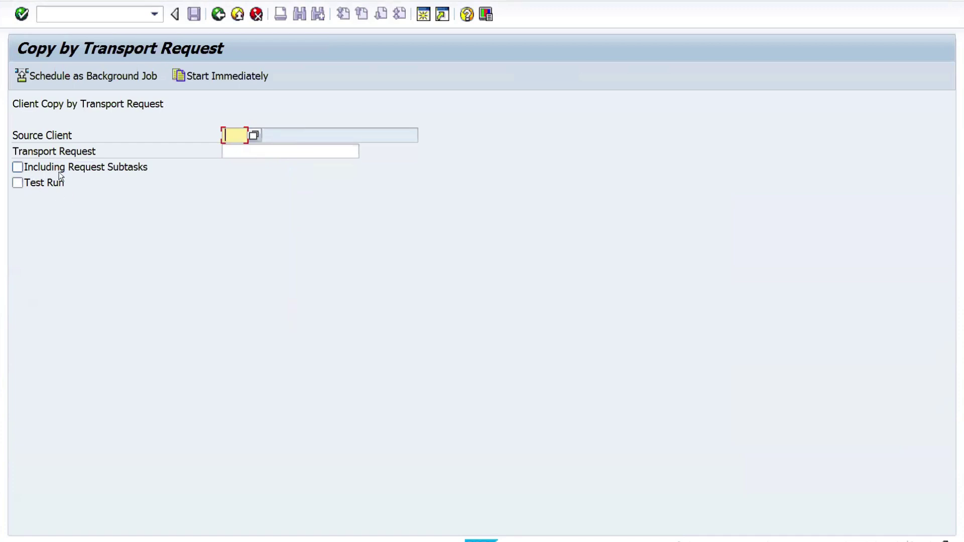
left_click(22, 169)
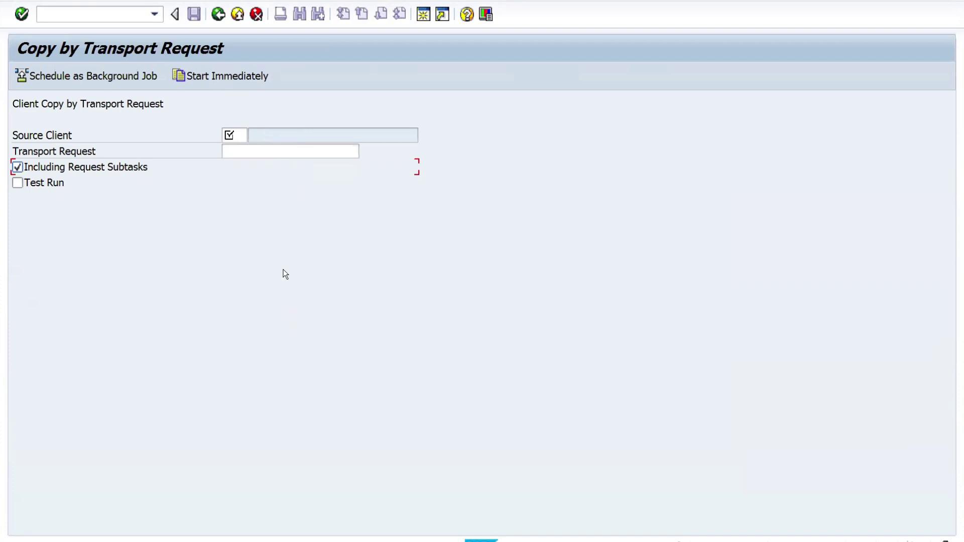
Step: Return to the main menu and open the Transport Management System with STMS
left_click(154, 14)
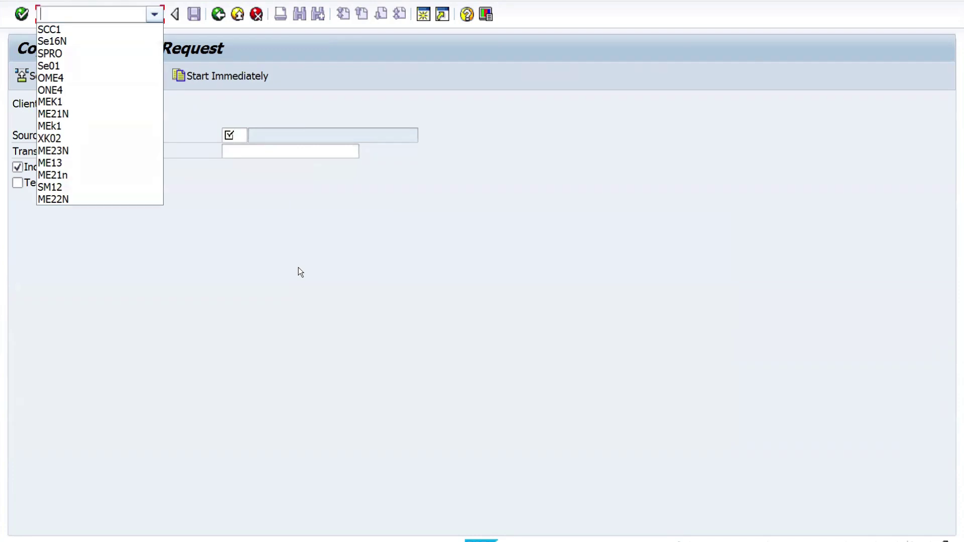
left_click(246, 56)
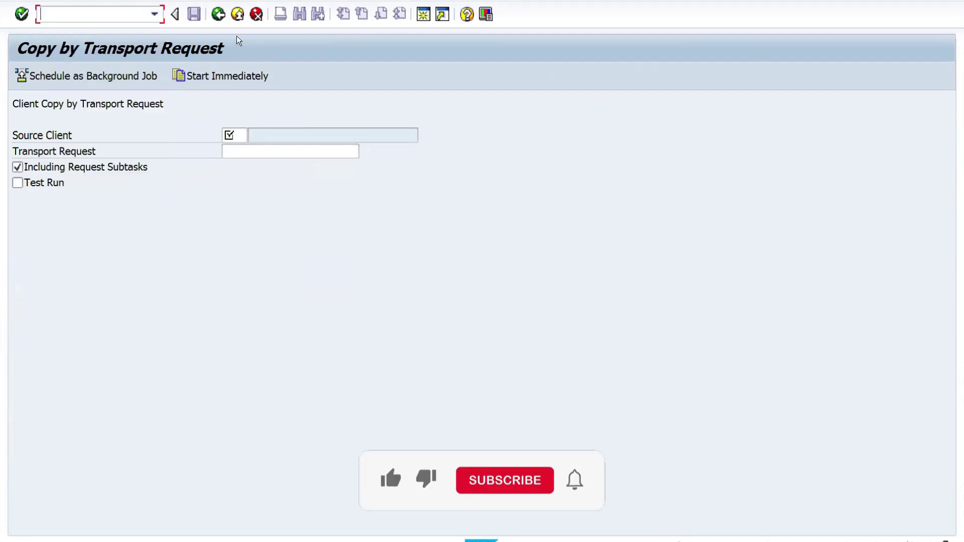
left_click(218, 14)
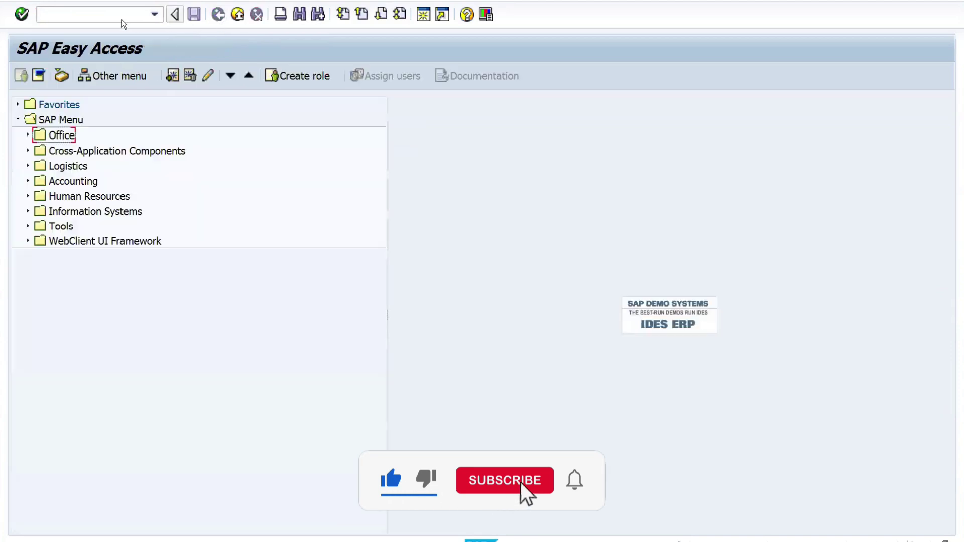
left_click(112, 19)
type("S")
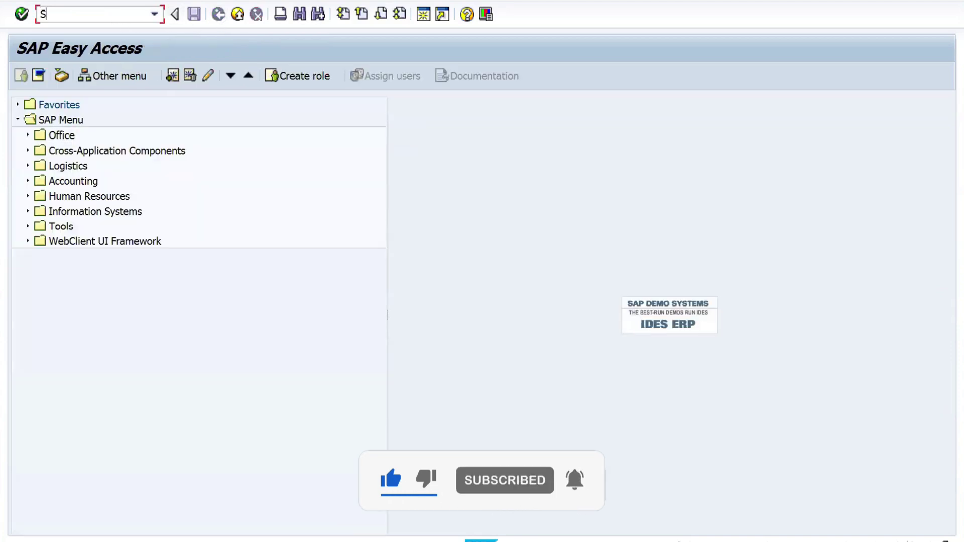
type("TMS")
key("Return")
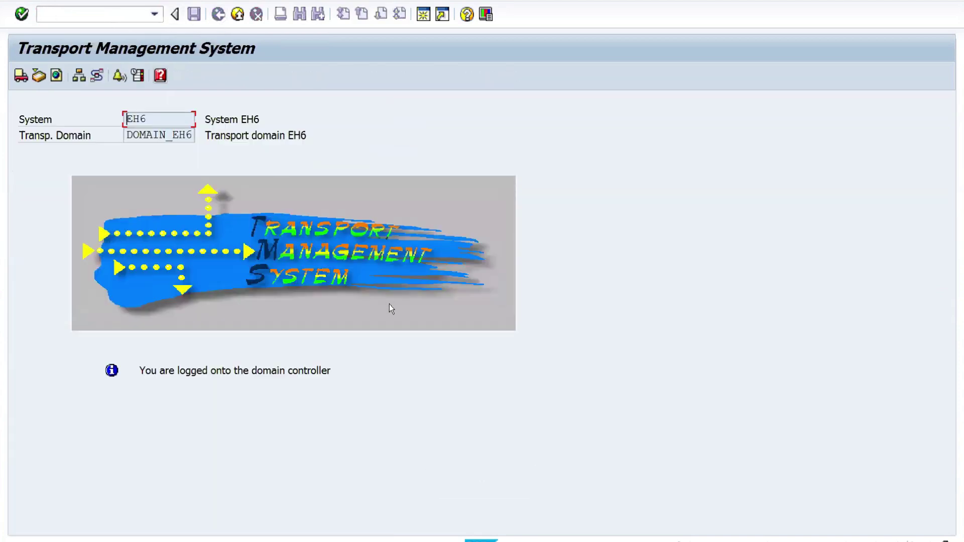